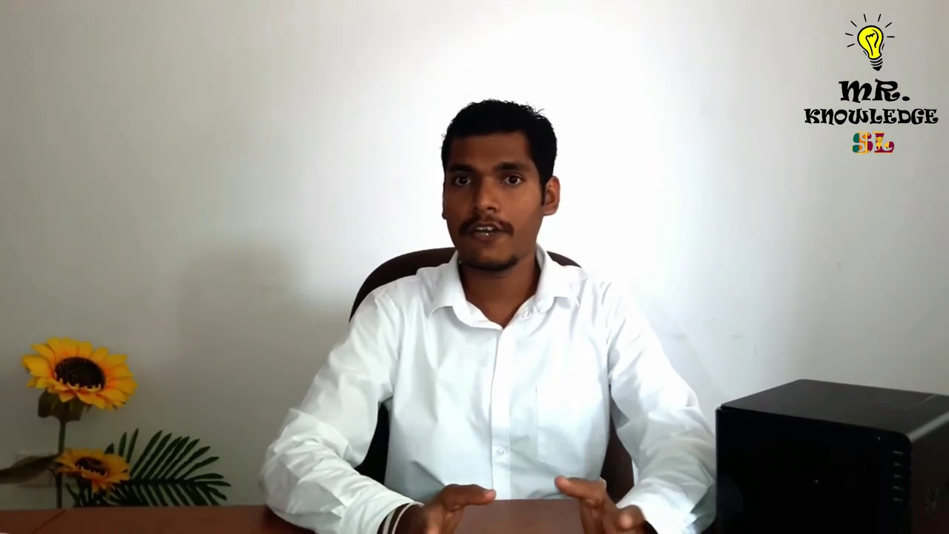
Step: Load the DiskStation address 192.168.0.38 in a new browser tab
left_click(339, 14)
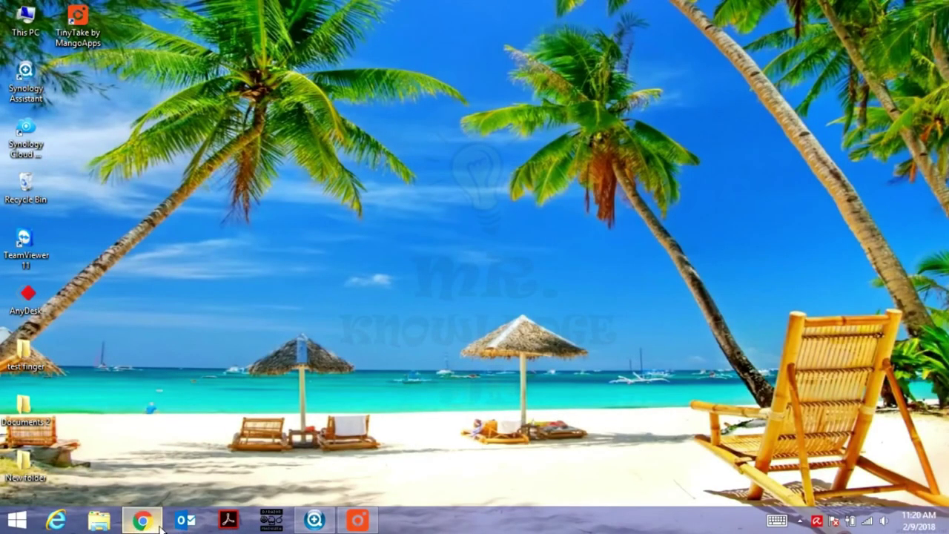
left_click(142, 519)
type("192.168.0.38:5000")
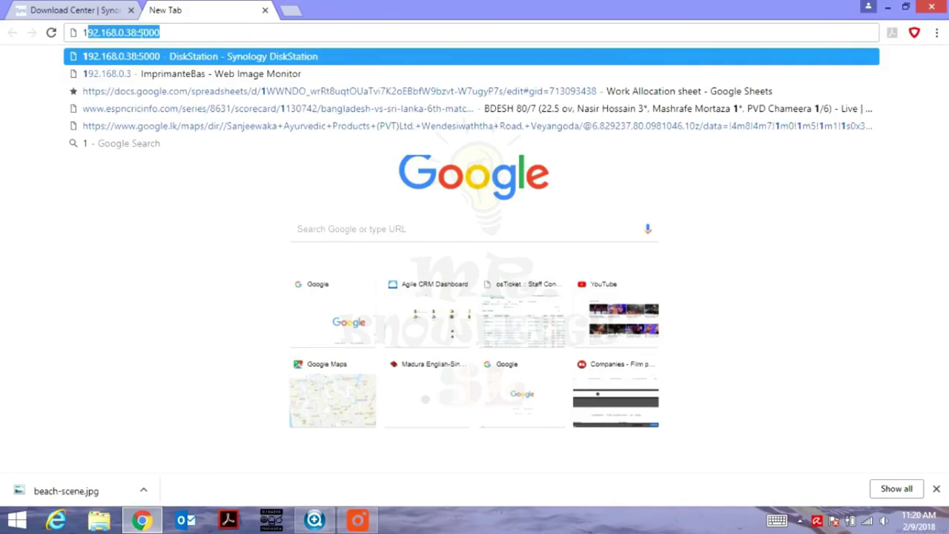
key("Return")
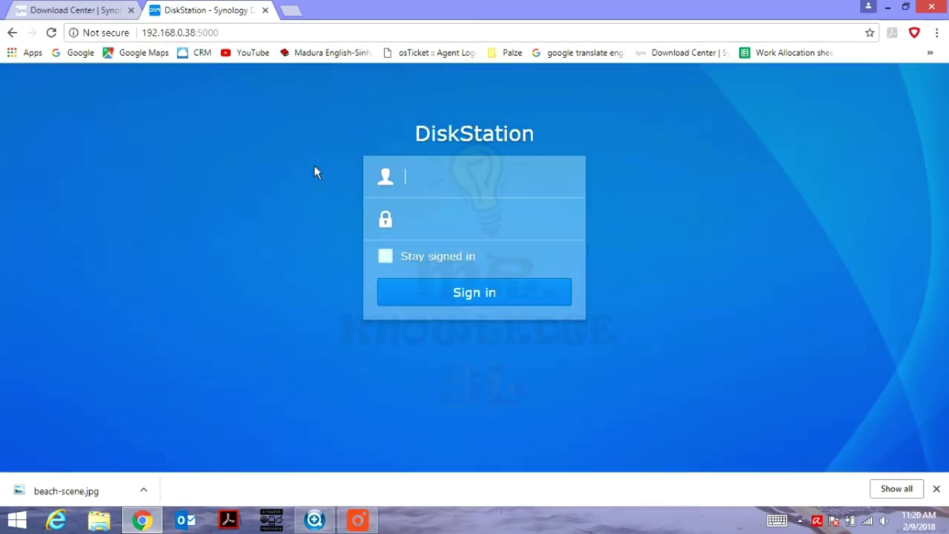
left_click(887, 8)
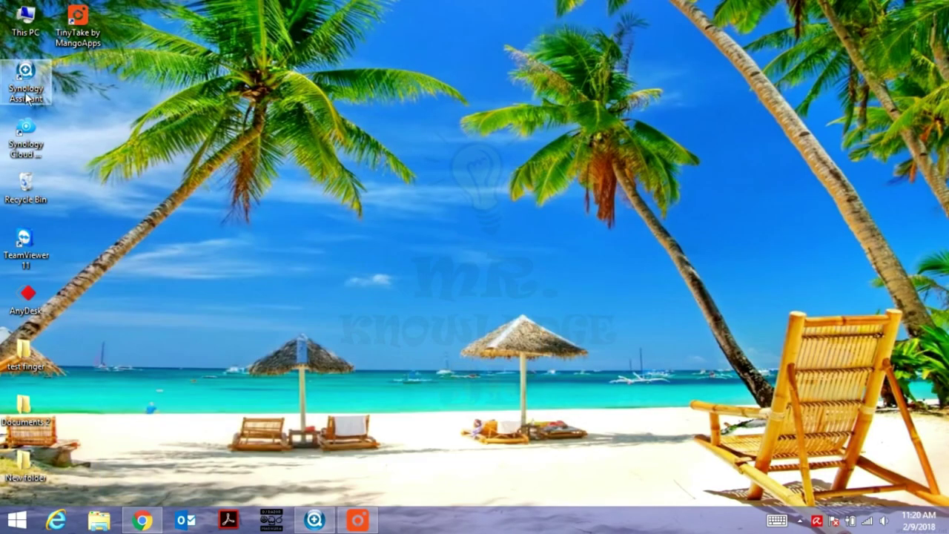
Step: Open the DiskStation from Synology Assistant and sign in with the administrator account and password
left_click(314, 519)
double_click(632, 141)
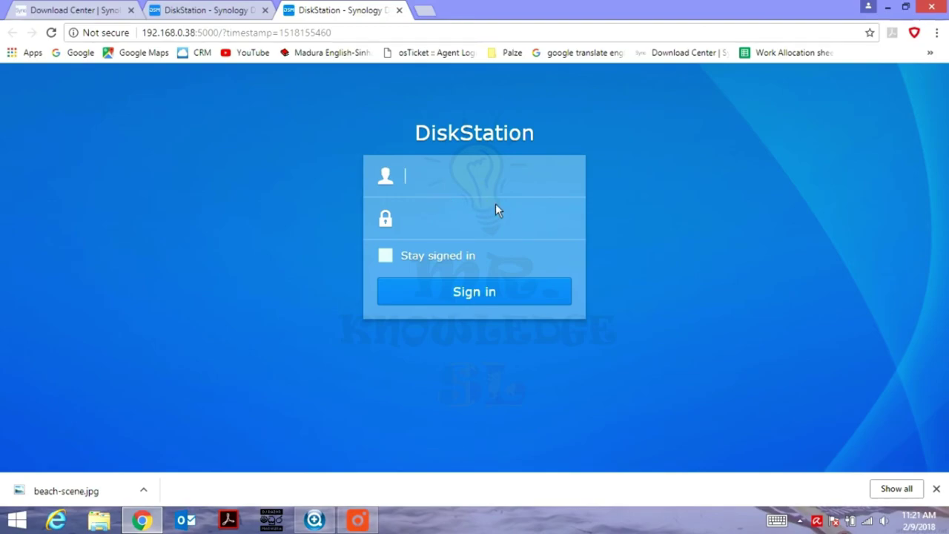
type("admin")
key("Tab")
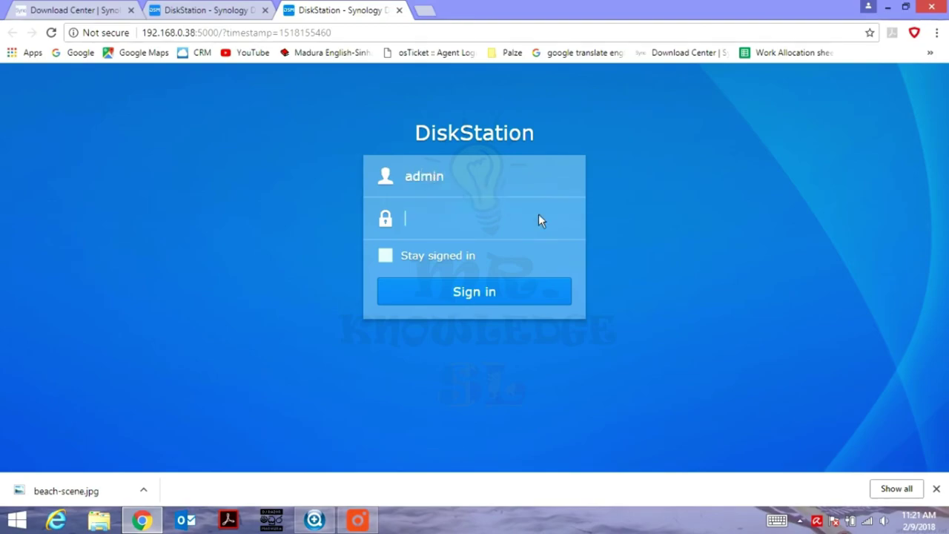
type("******")
key("Return")
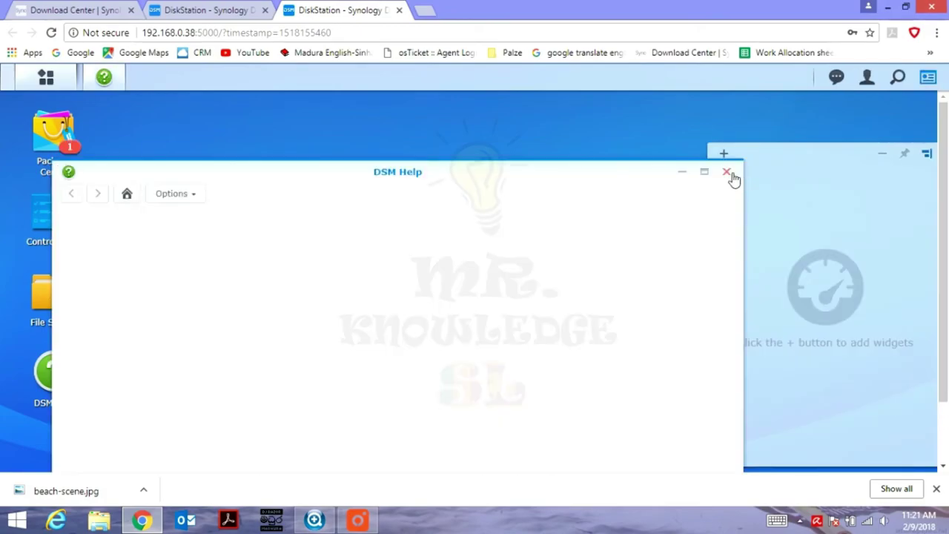
Step: Close DSM Help, glance at the Main Menu, then view and close Control Panel
left_click(731, 175)
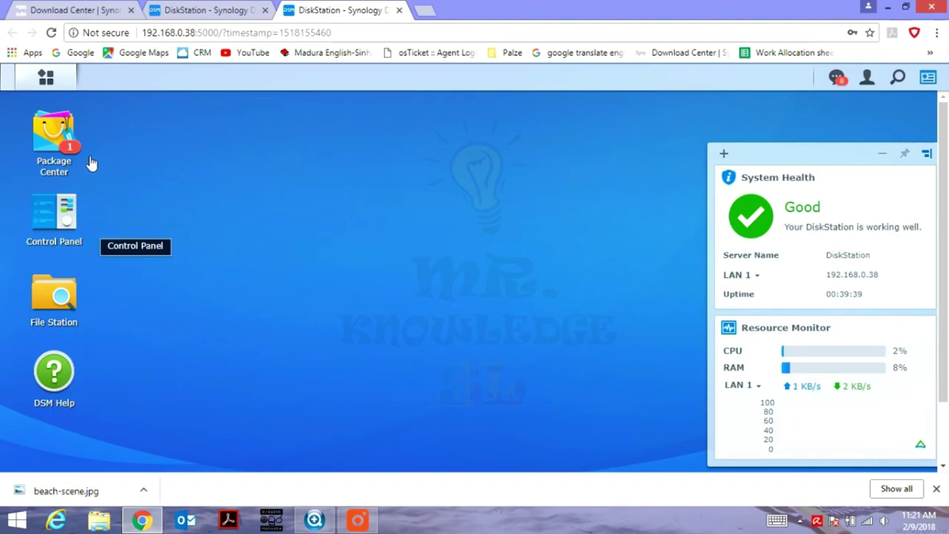
left_click(46, 78)
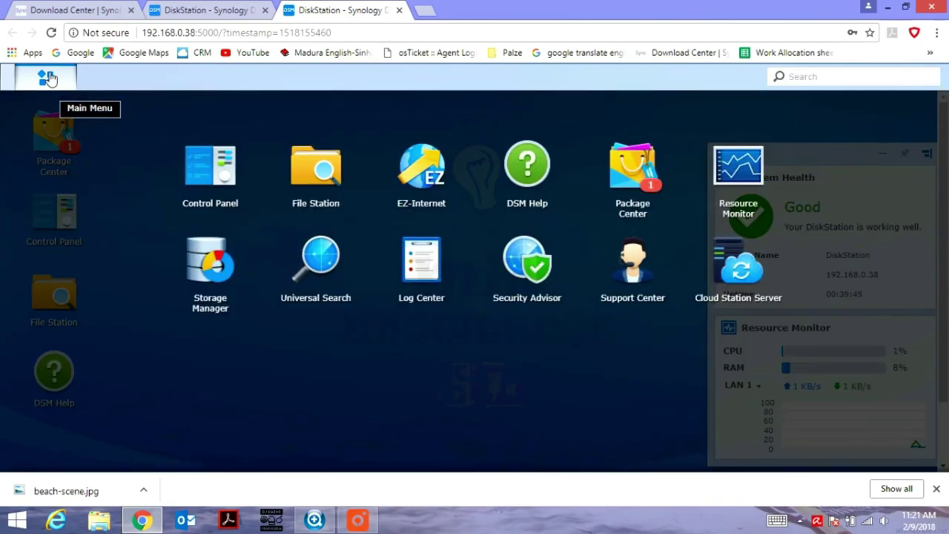
left_click(46, 78)
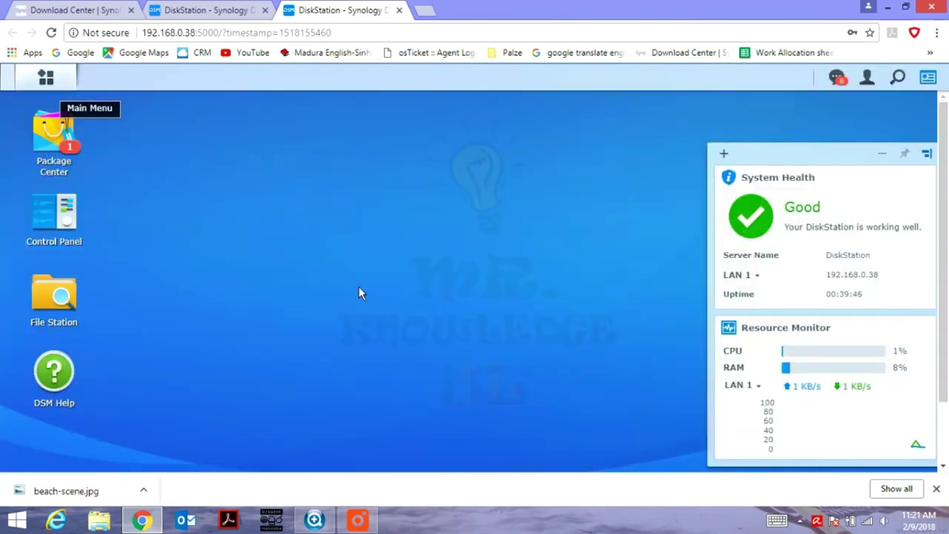
left_click(63, 213)
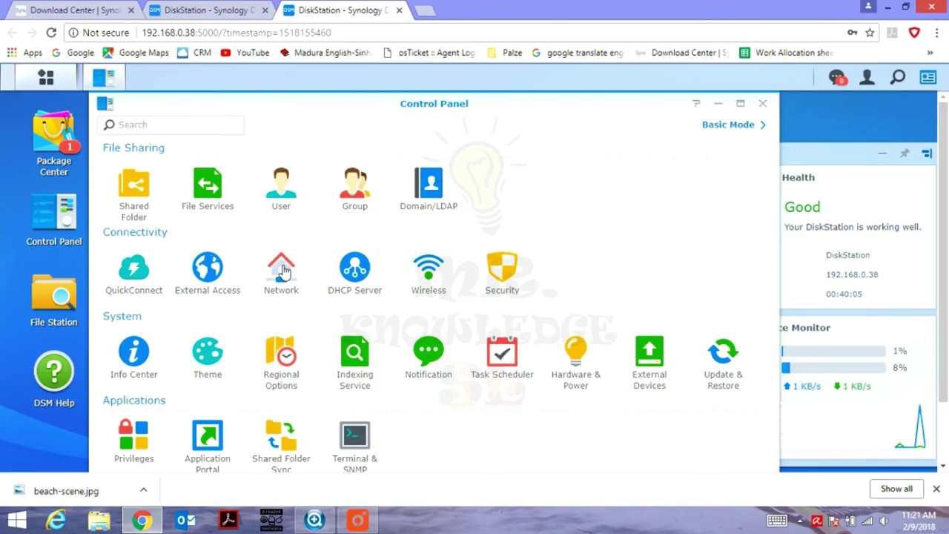
left_click(762, 104)
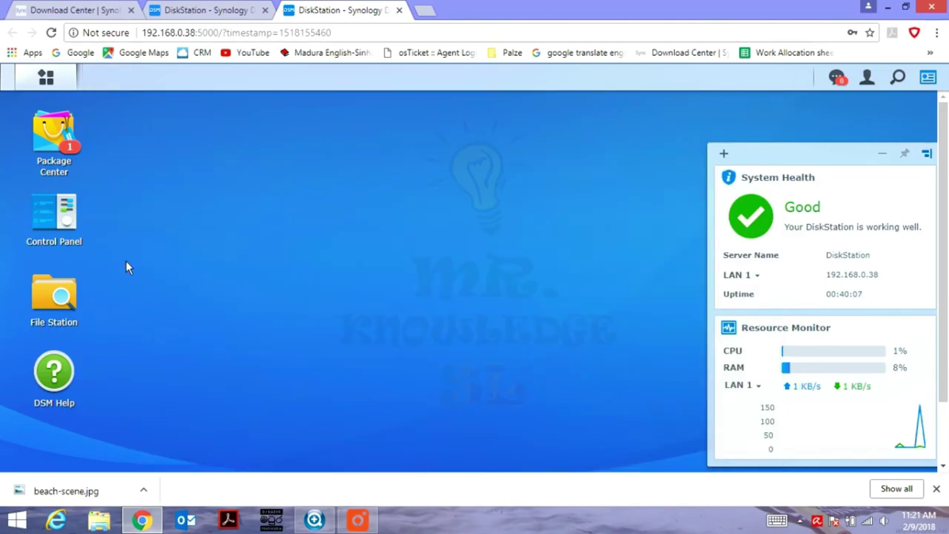
Step: In File Station, browse into the 'two' folder inside the Test2 shared folder
left_click(70, 313)
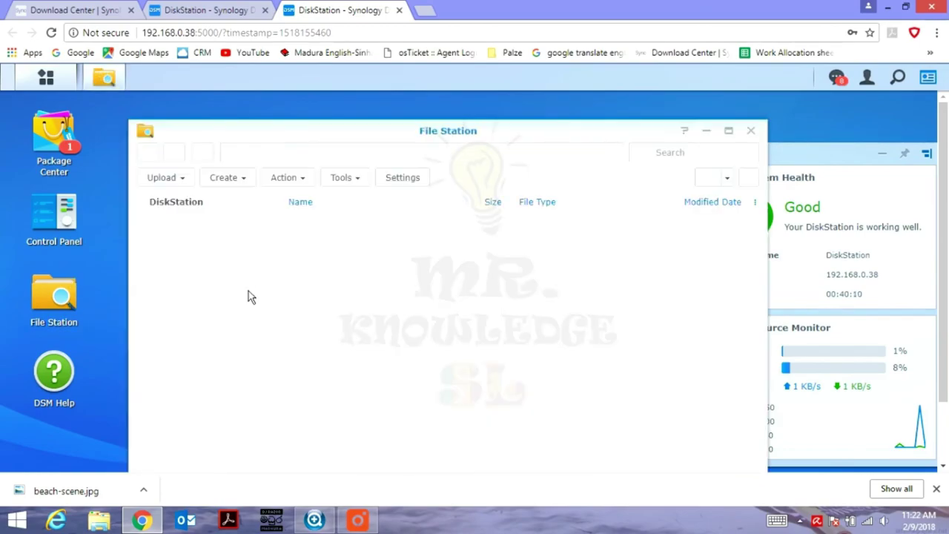
left_click(176, 247)
scroll(183, 254, "down", 1)
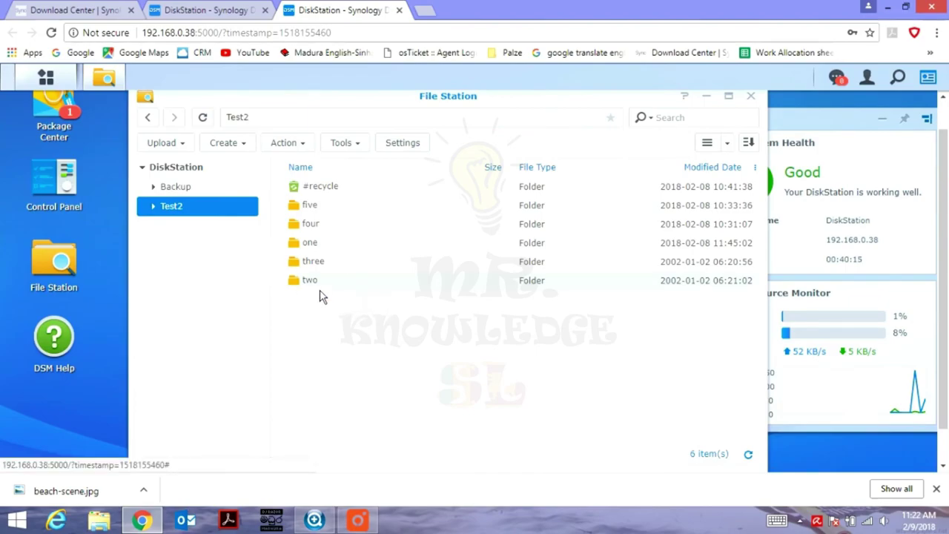
double_click(319, 288)
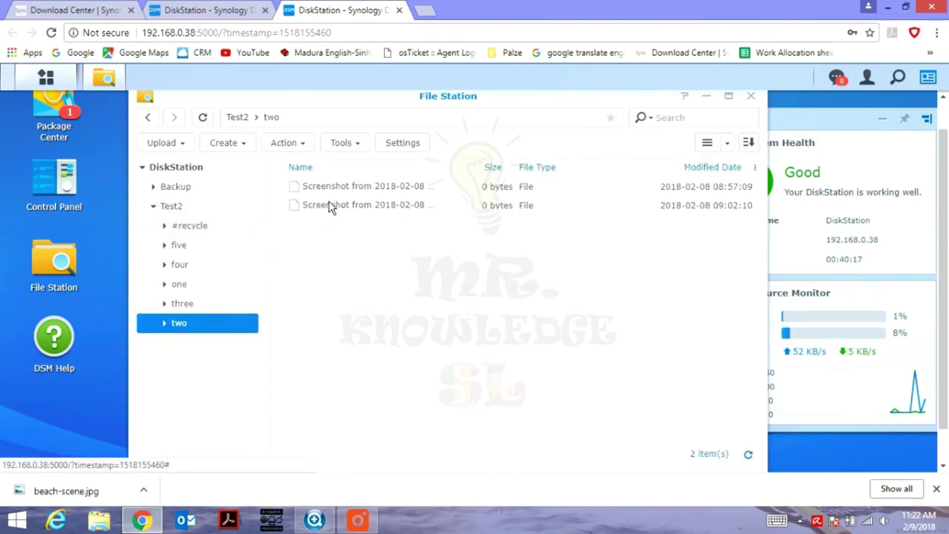
Step: Create a shared link for the first screenshot, then close the dialog and File Station
right_click(328, 195)
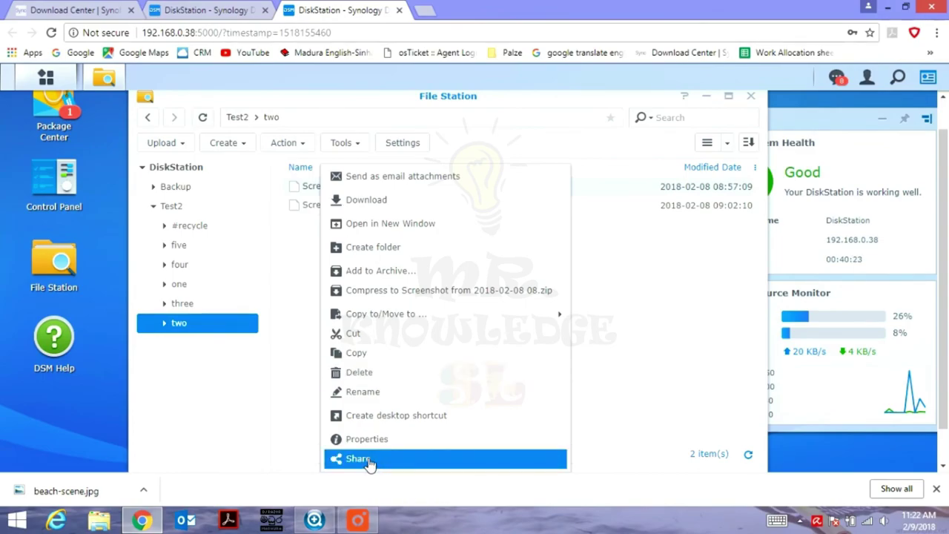
left_click(359, 459)
scroll(701, 195, "up", 1)
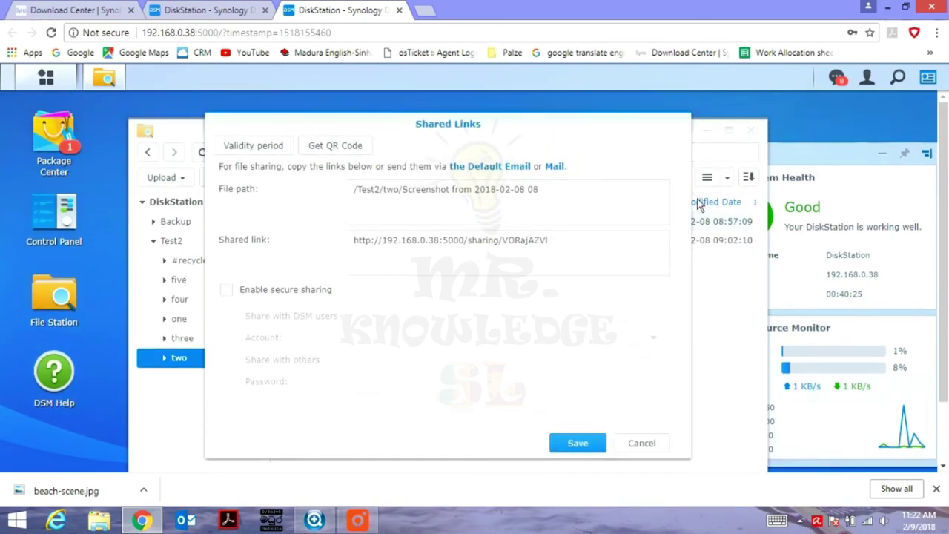
left_click(647, 446)
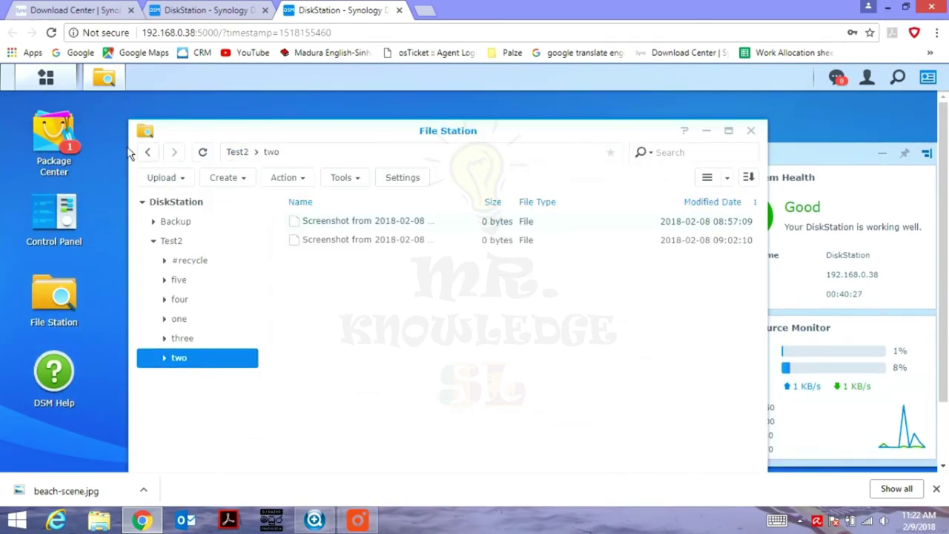
left_click(750, 131)
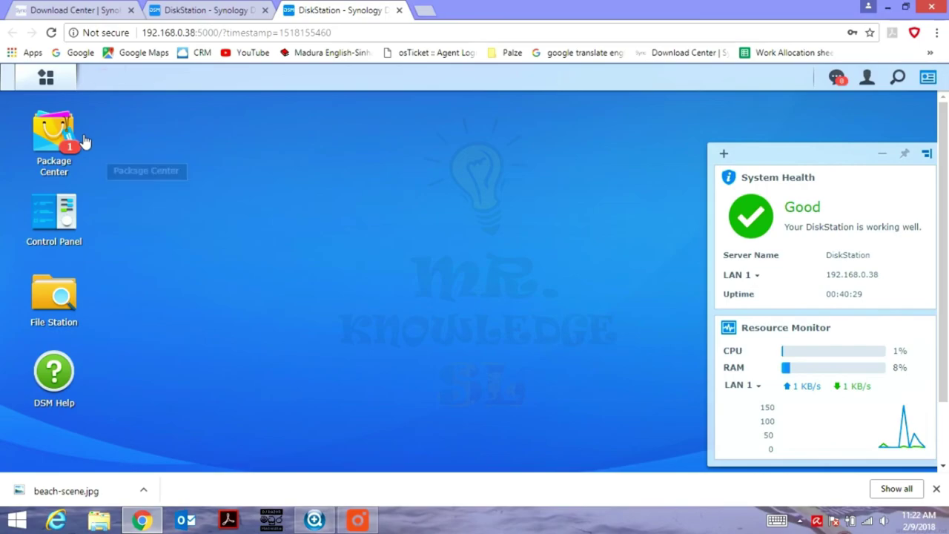
Step: In Package Center, list All packages and scroll through the full catalogue
left_click(83, 138)
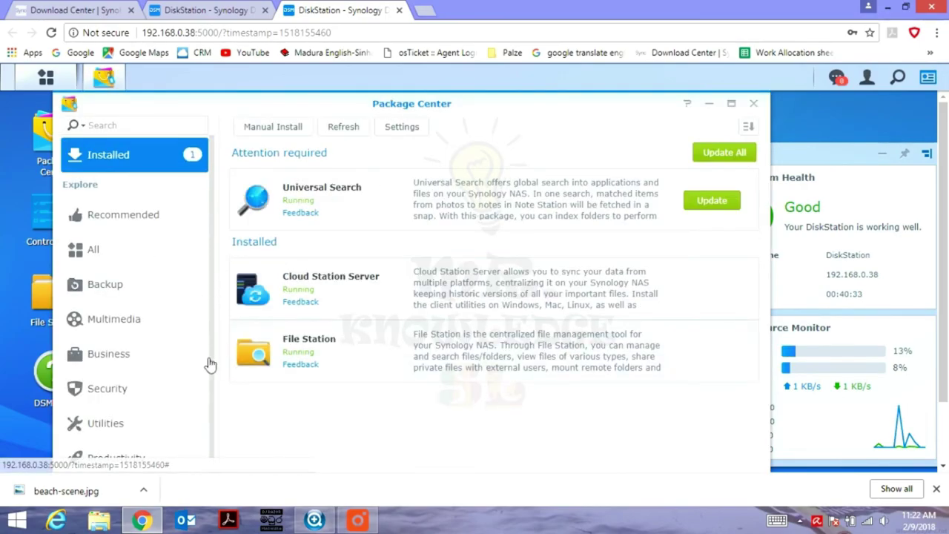
scroll(210, 365, "down", 3)
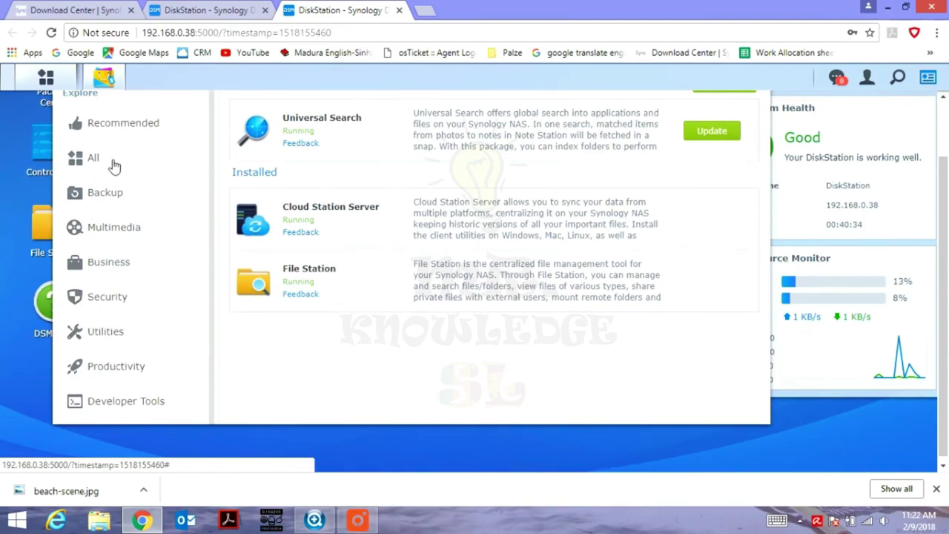
left_click(110, 165)
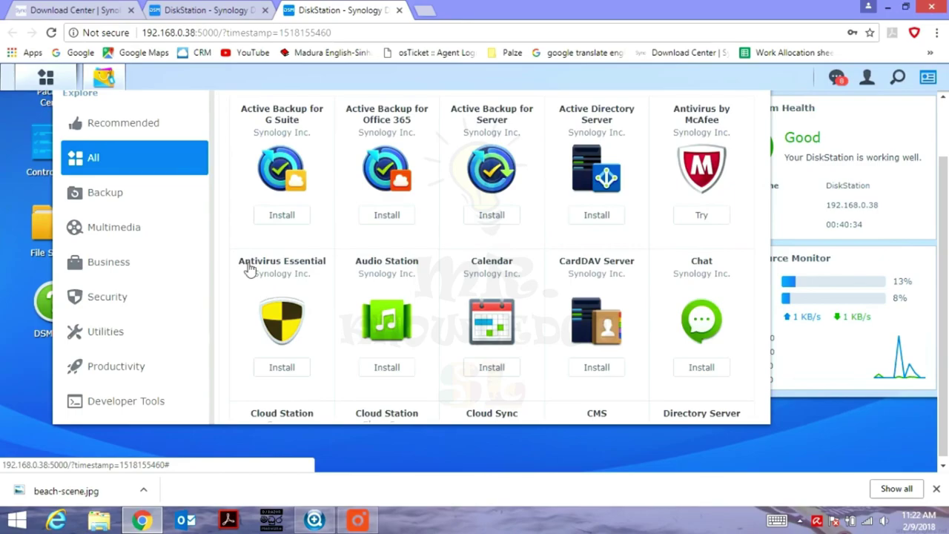
scroll(629, 285, "down", 1)
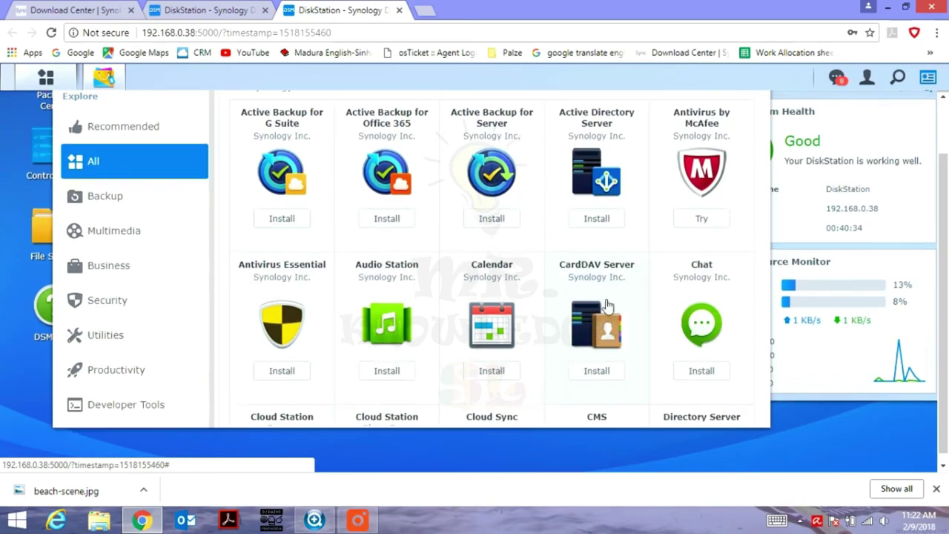
scroll(653, 258, "down", 5)
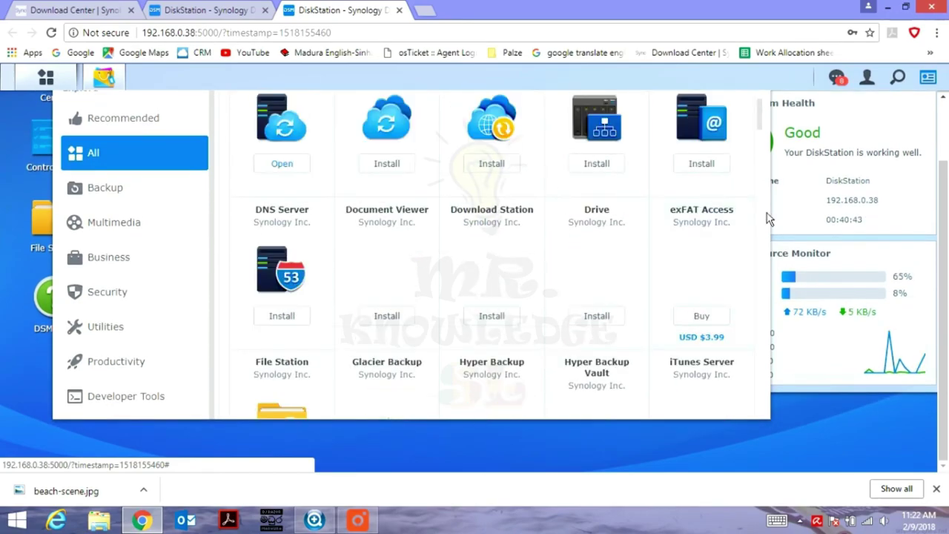
scroll(473, 194, "up", 2)
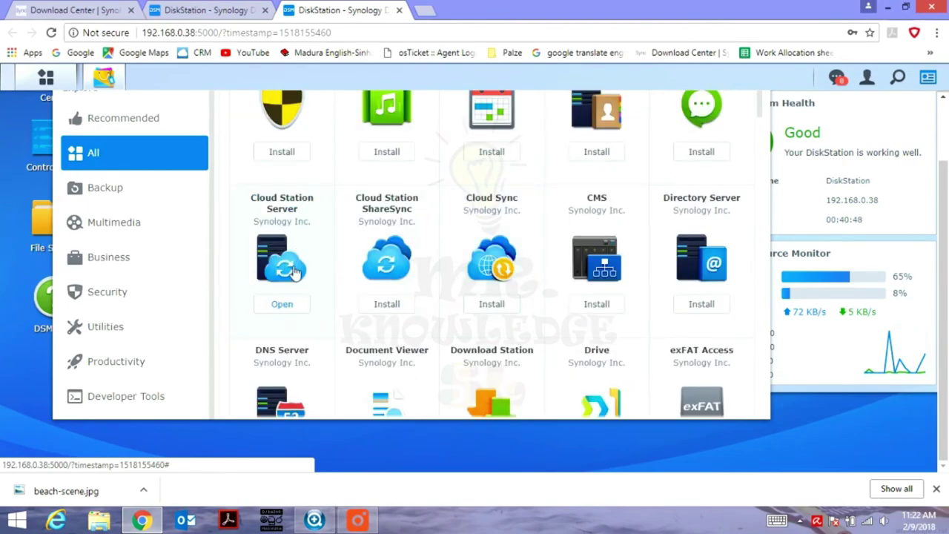
scroll(395, 266, "down", 1)
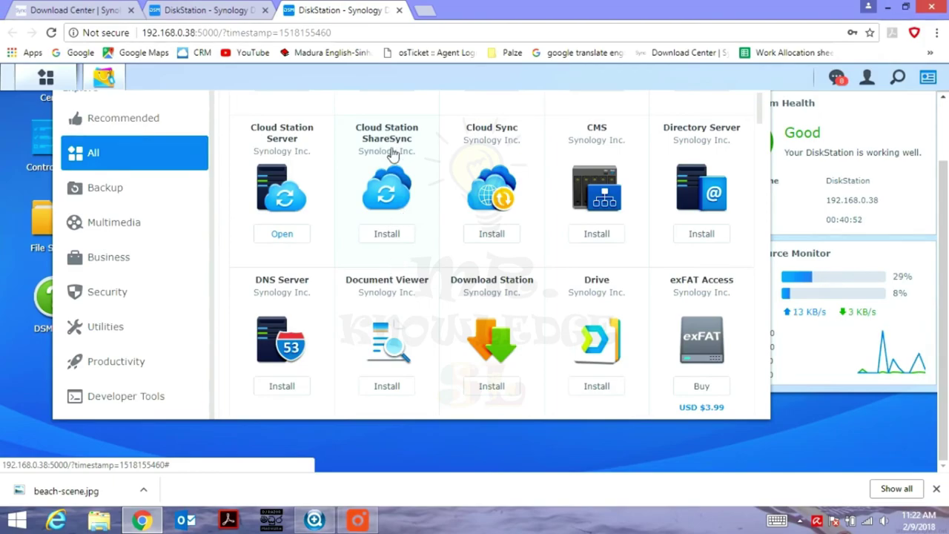
scroll(421, 253, "down", 3)
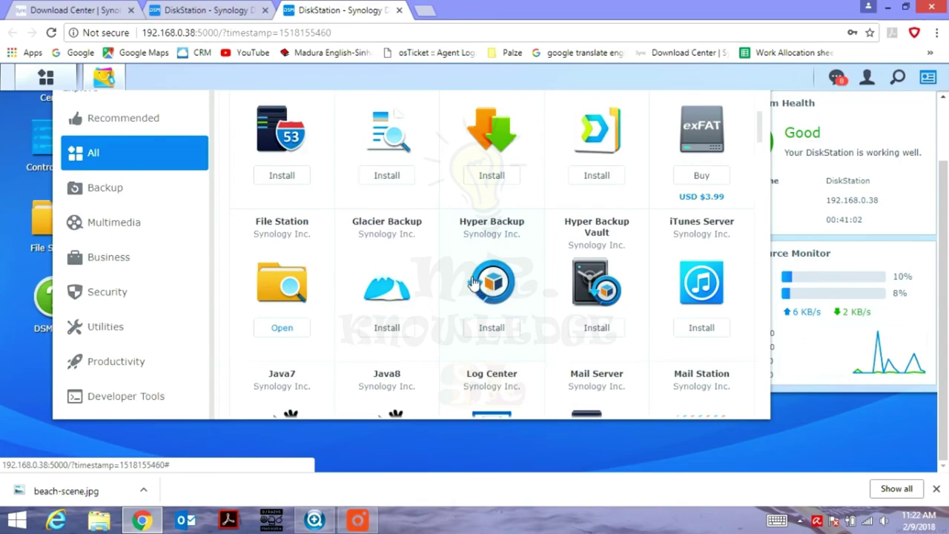
scroll(475, 286, "up", 3)
scroll(479, 297, "down", 2)
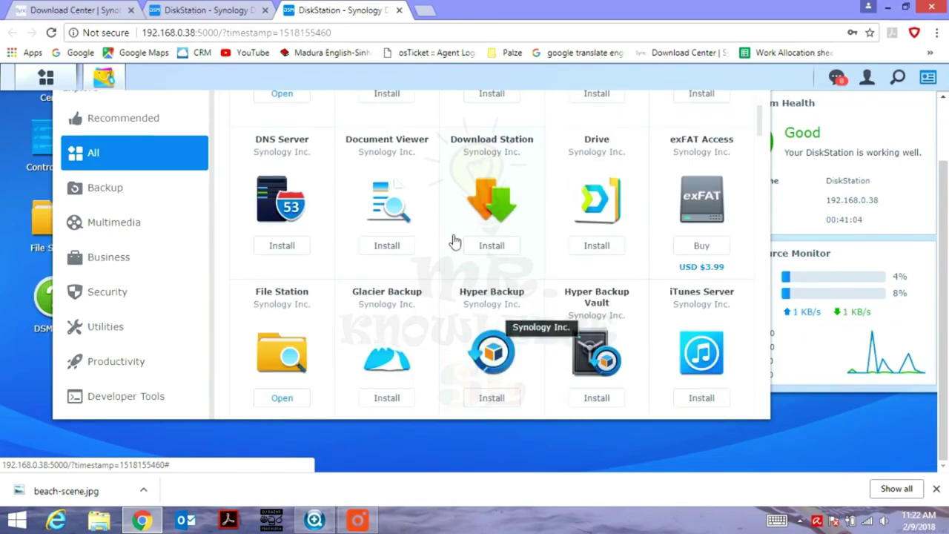
scroll(449, 241, "up", 2)
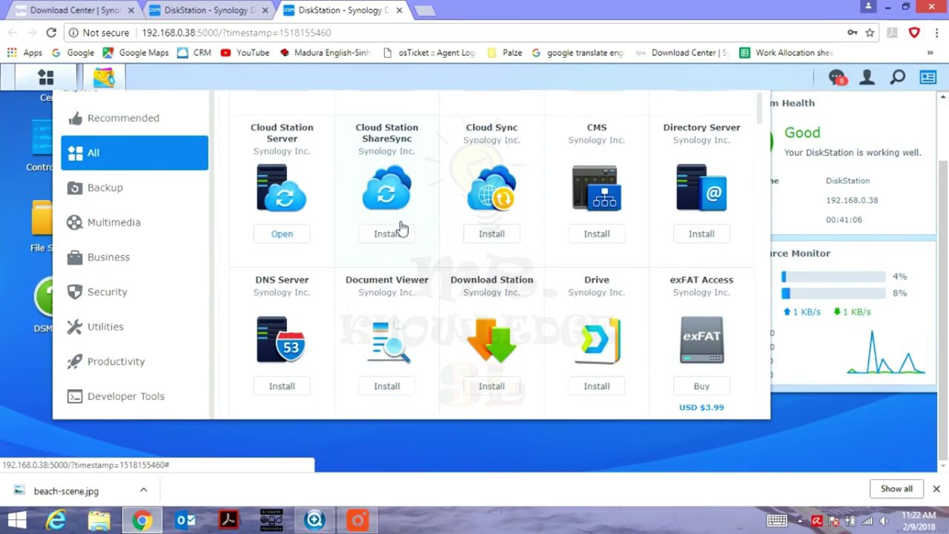
scroll(420, 237, "down", 10)
scroll(428, 247, "down", 20)
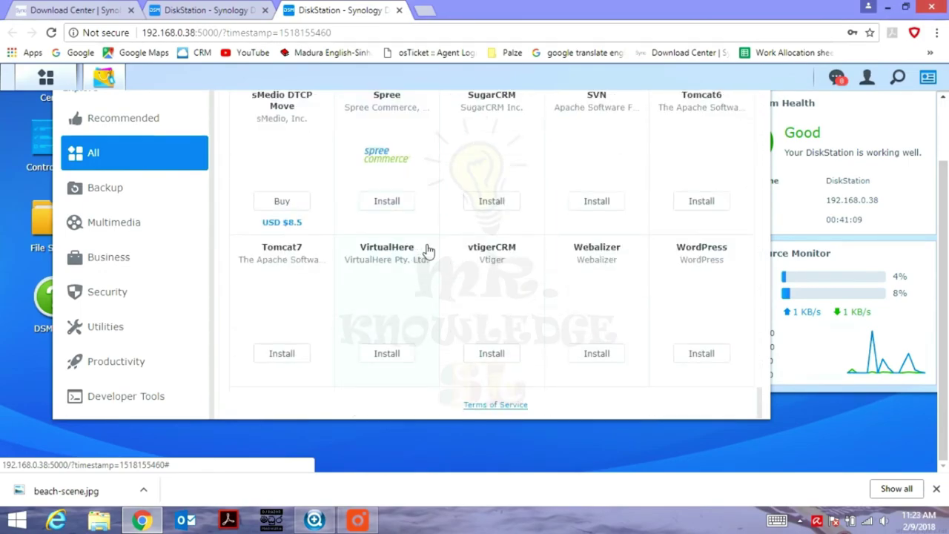
scroll(390, 269, "up", 2)
scroll(390, 269, "up", 3)
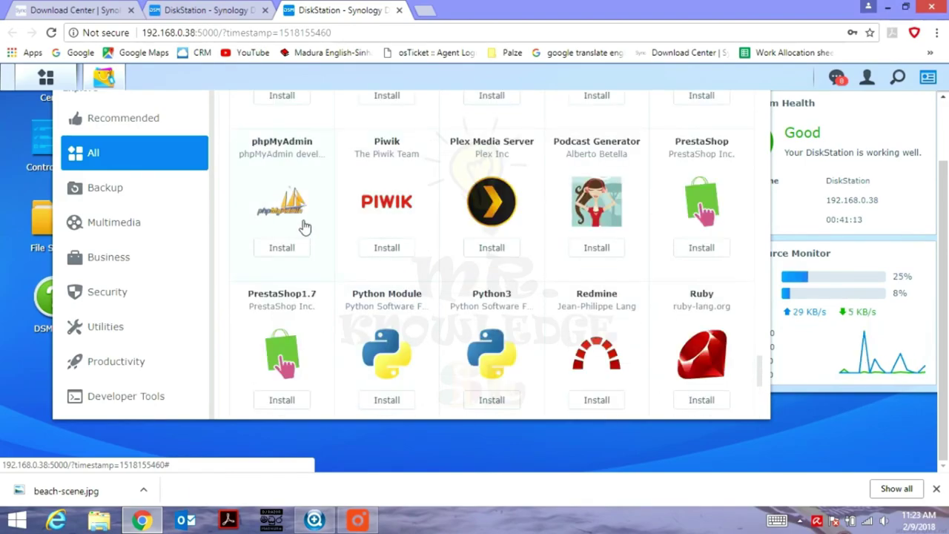
scroll(304, 226, "up", 2)
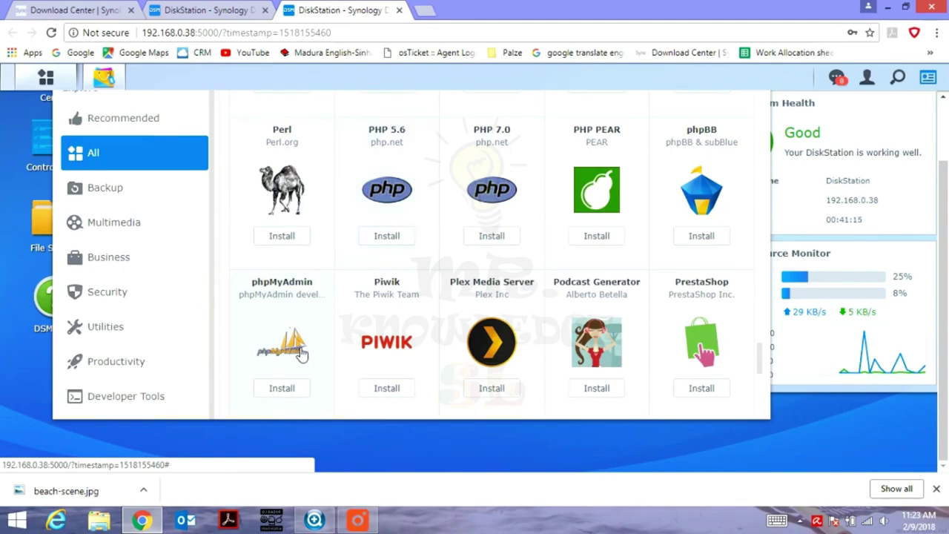
scroll(301, 355, "down", 6)
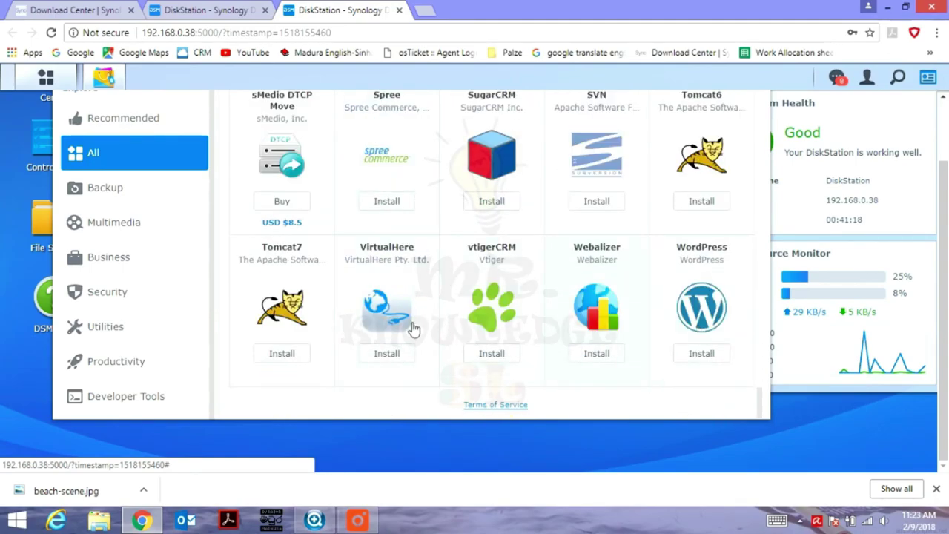
Step: Filter the package list to the Multimedia category, such as Video Station
left_click(123, 258)
left_click(120, 223)
scroll(362, 235, "up", 2)
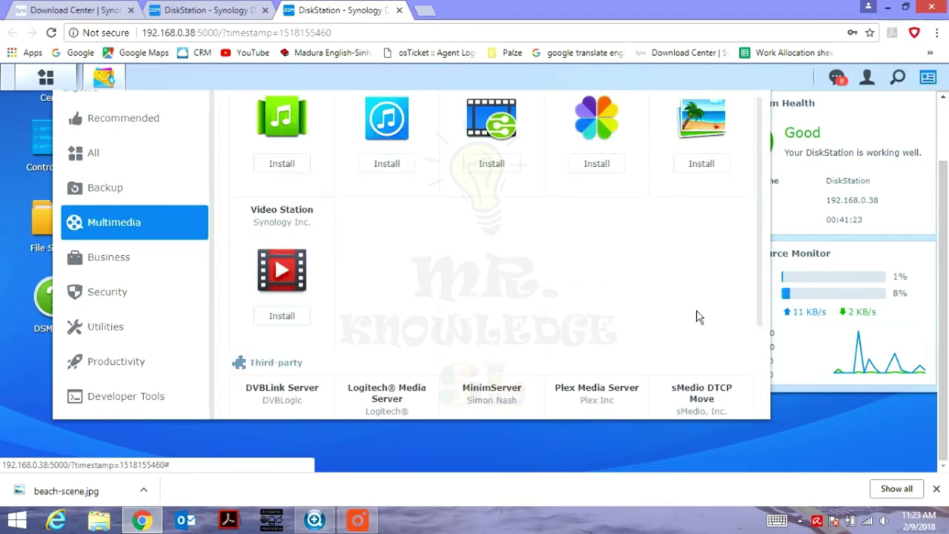
scroll(697, 317, "up", 3)
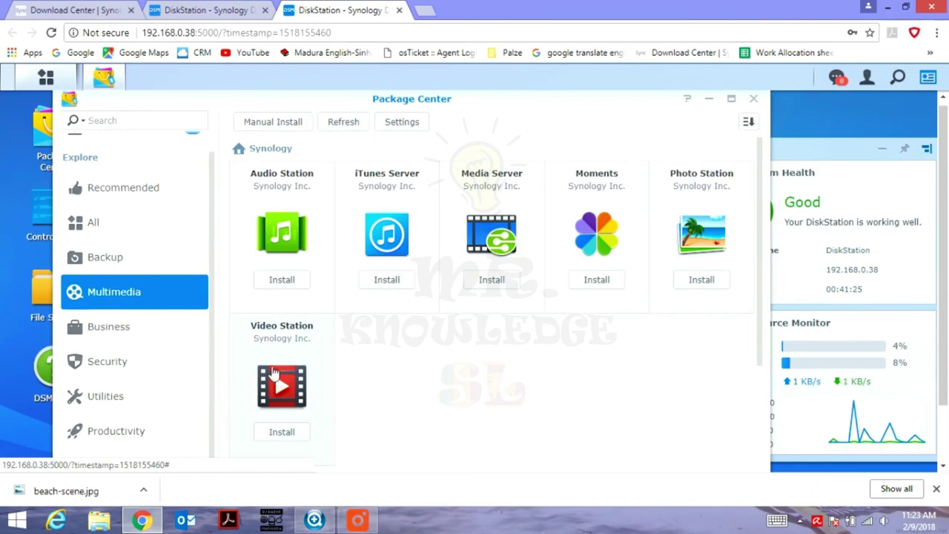
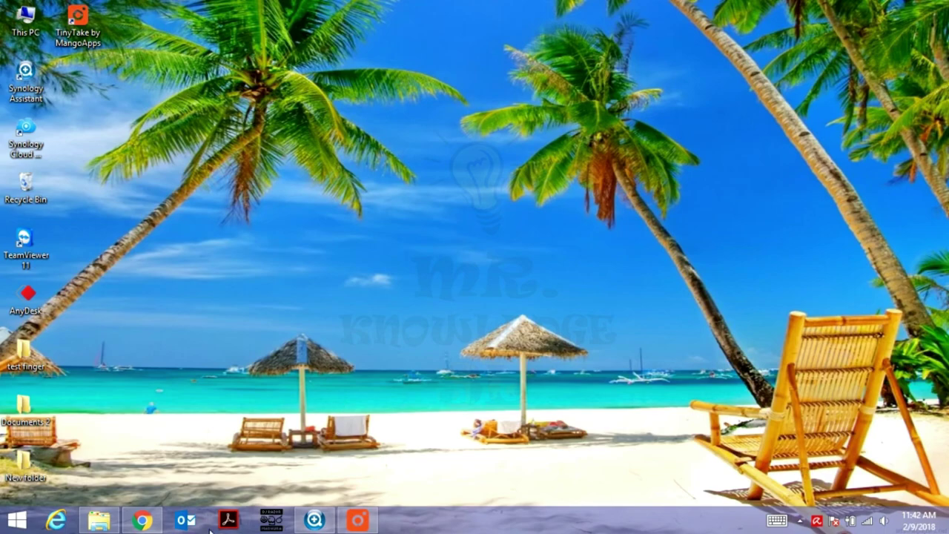
Step: Restore the Chrome window showing the DiskStation DSM web desktop
left_click(143, 520)
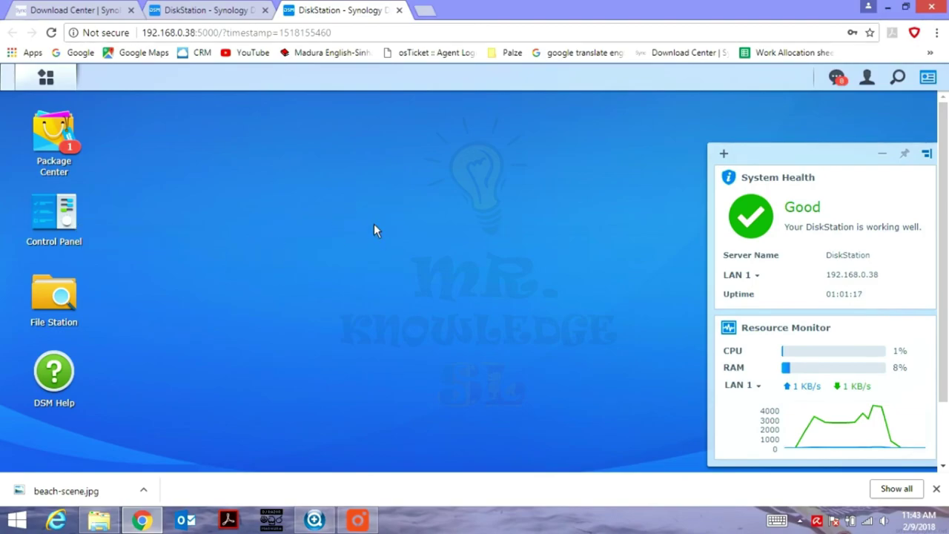
Step: In DSM Control Panel, browse the User list, then the Shared Folder list
left_click(68, 223)
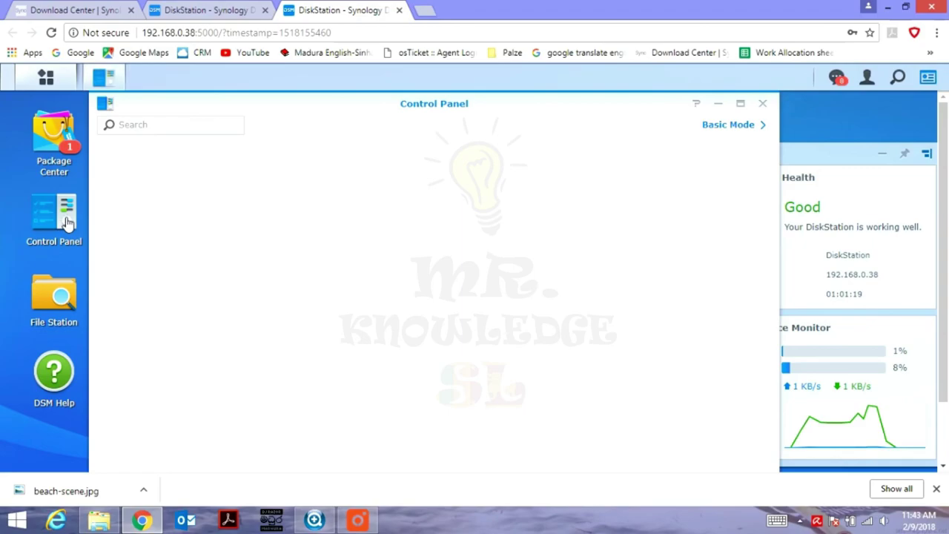
left_click_drag(495, 117, 573, 125)
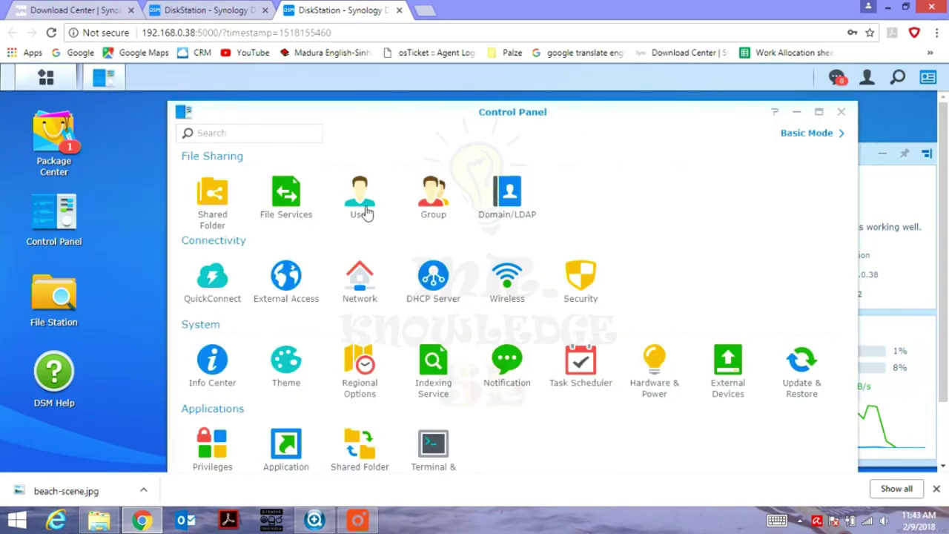
left_click(362, 201)
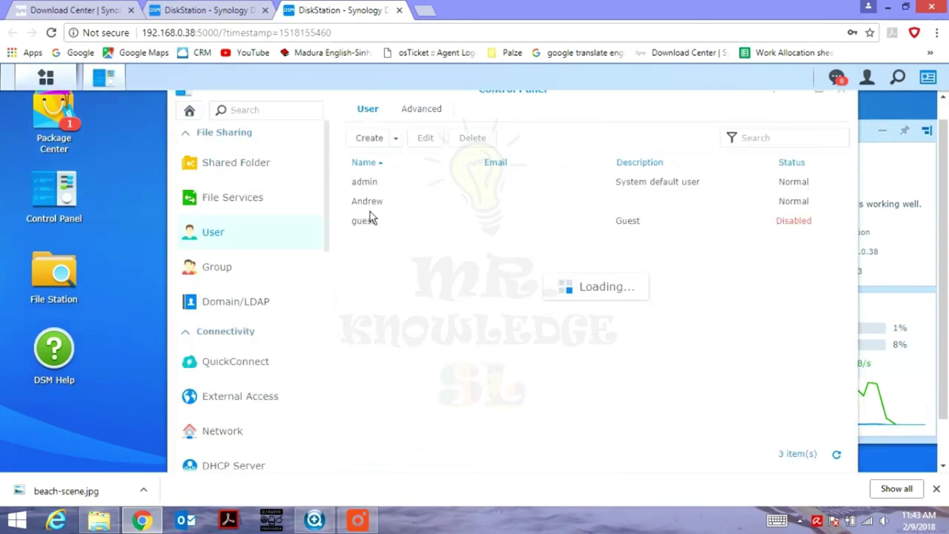
left_click(256, 164)
Step: Try read-only, then no-access for the second user on Backup, discard the changes, and minimize Chrome
left_click(456, 141)
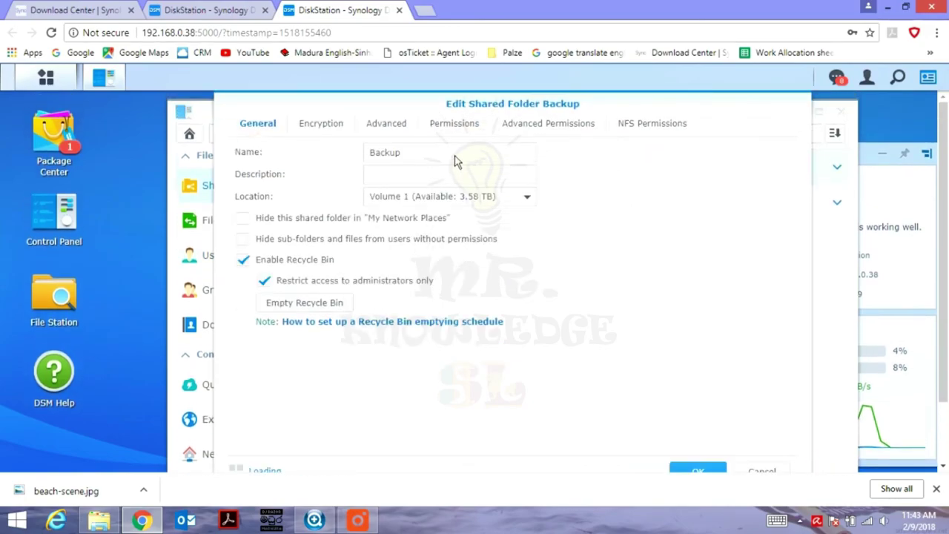
left_click(455, 127)
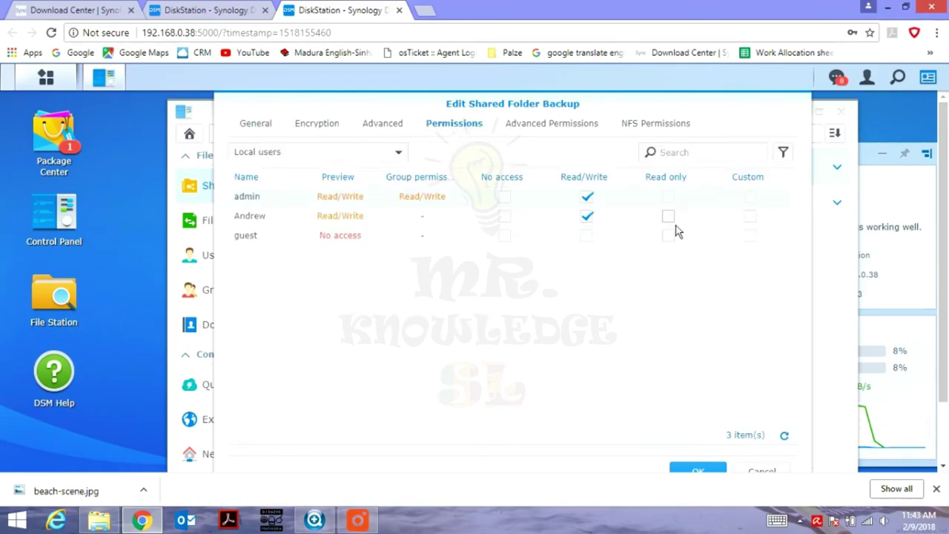
left_click(670, 218)
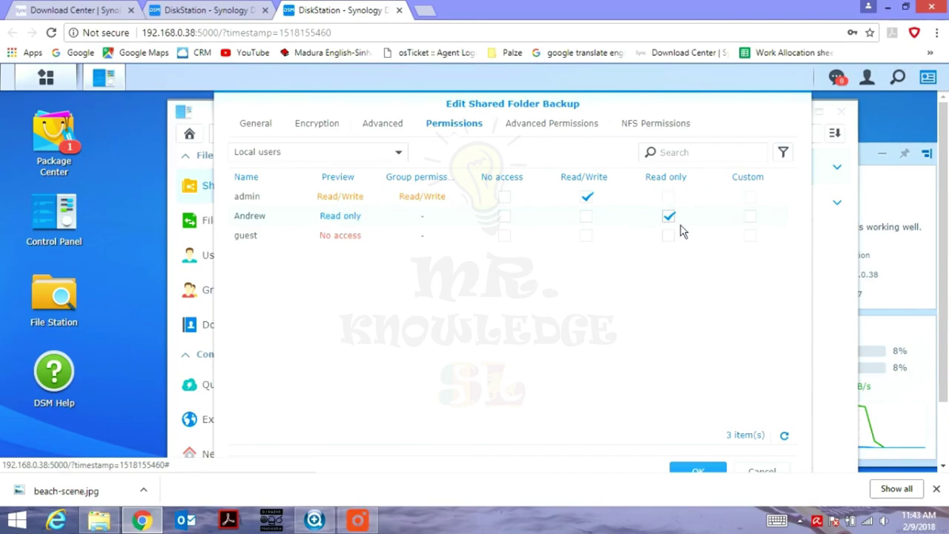
left_click(507, 217)
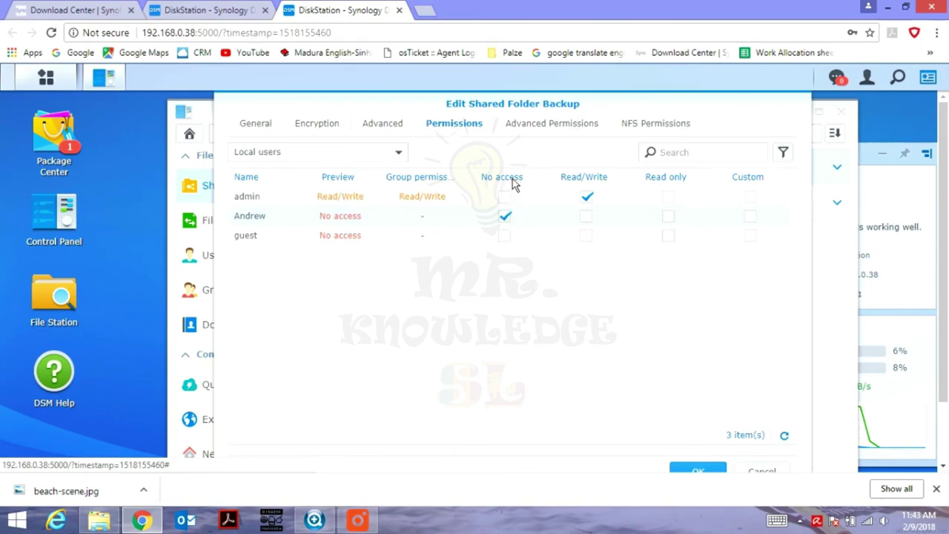
left_click(760, 472)
left_click(577, 320)
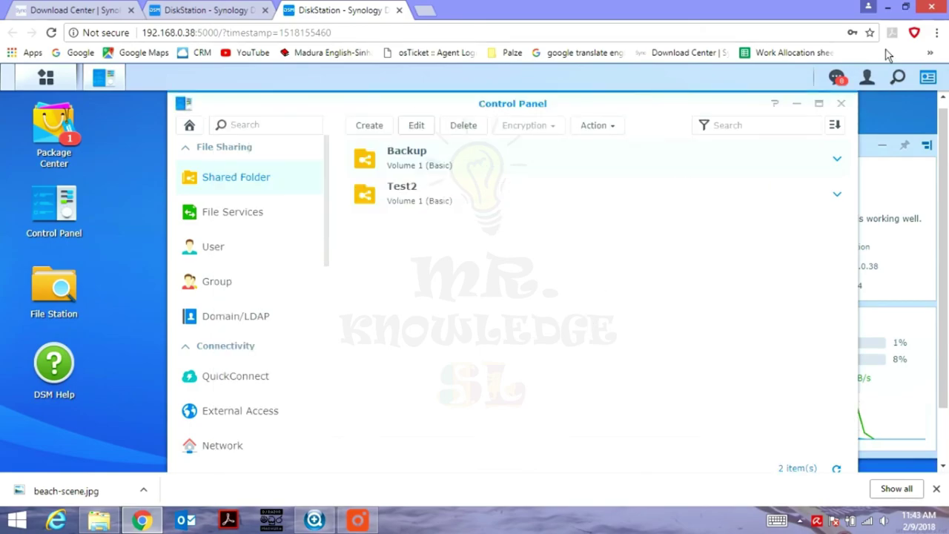
left_click(888, 8)
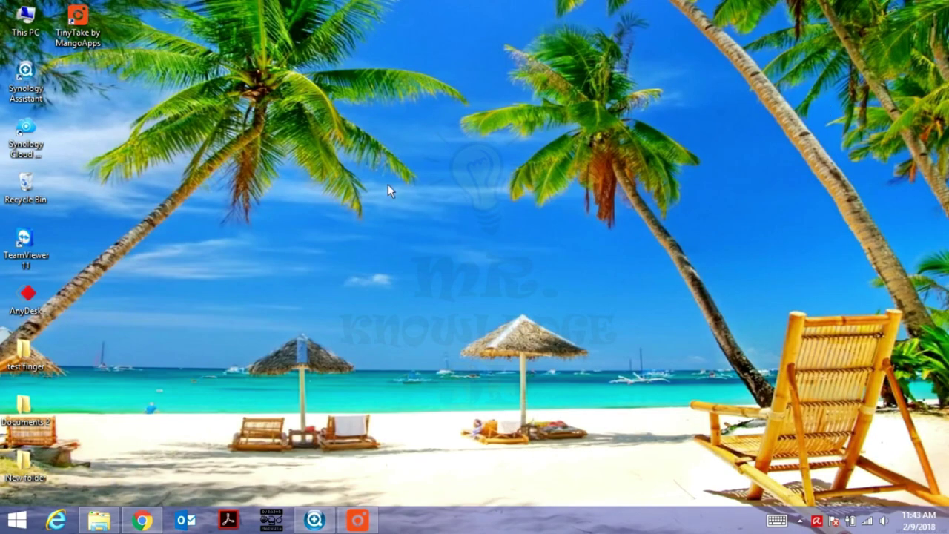
Step: Refresh the desktop and launch Synology Cloud Station Backup from its shortcut
right_click(337, 114)
left_click(295, 182)
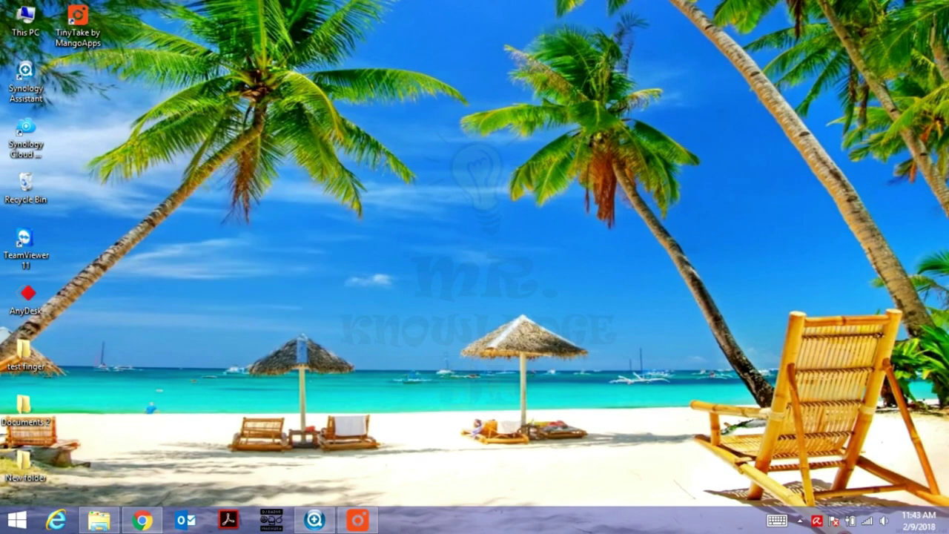
left_click(32, 139)
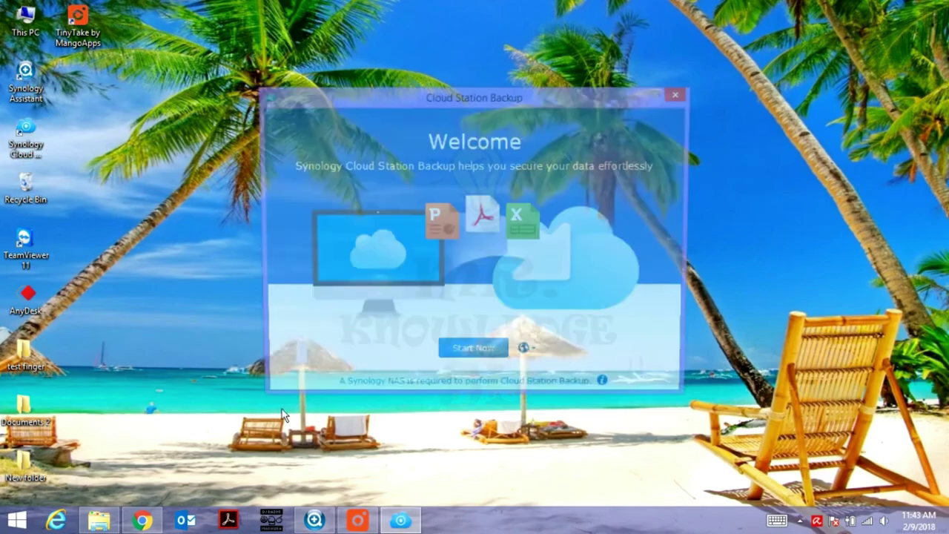
Step: Glance at Chrome's Download Center tab, then begin the NAS connection setup in the client
left_click(144, 520)
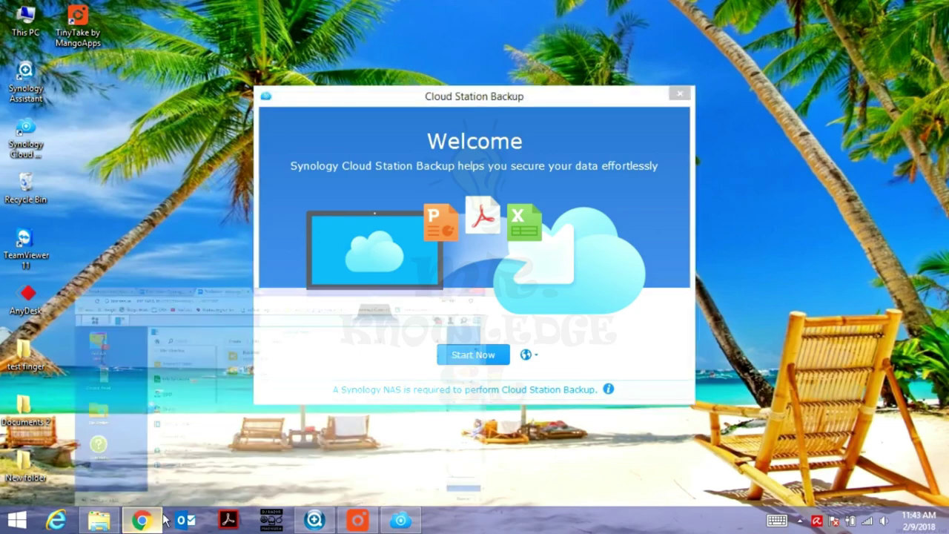
left_click(75, 9)
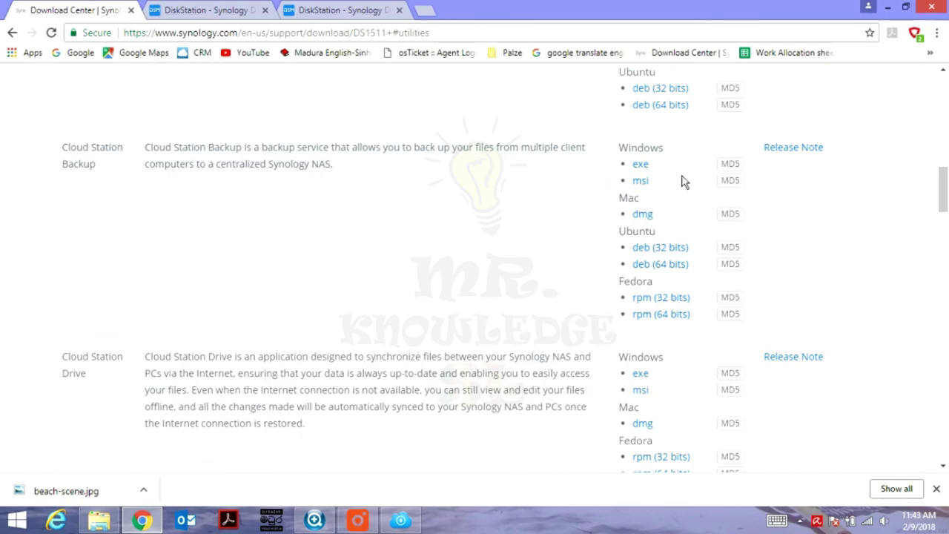
left_click(888, 6)
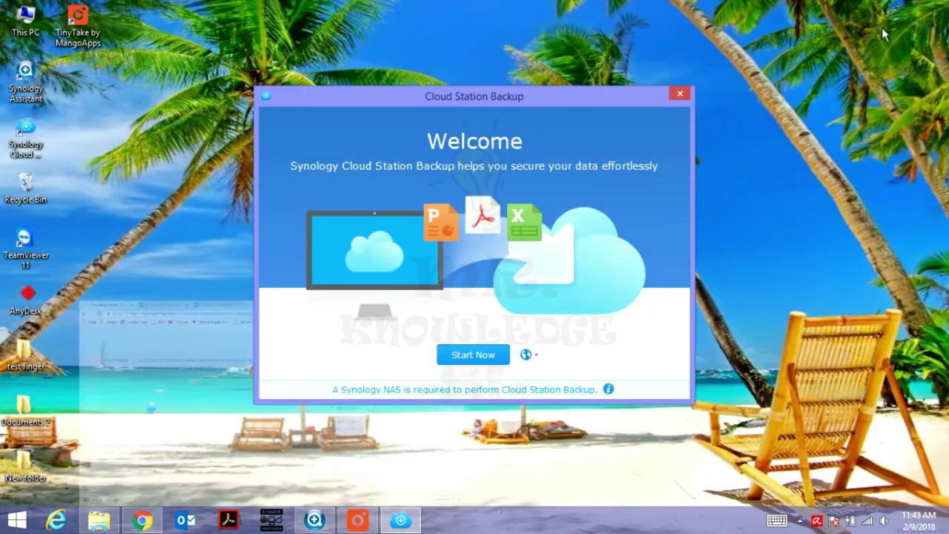
left_click(474, 355)
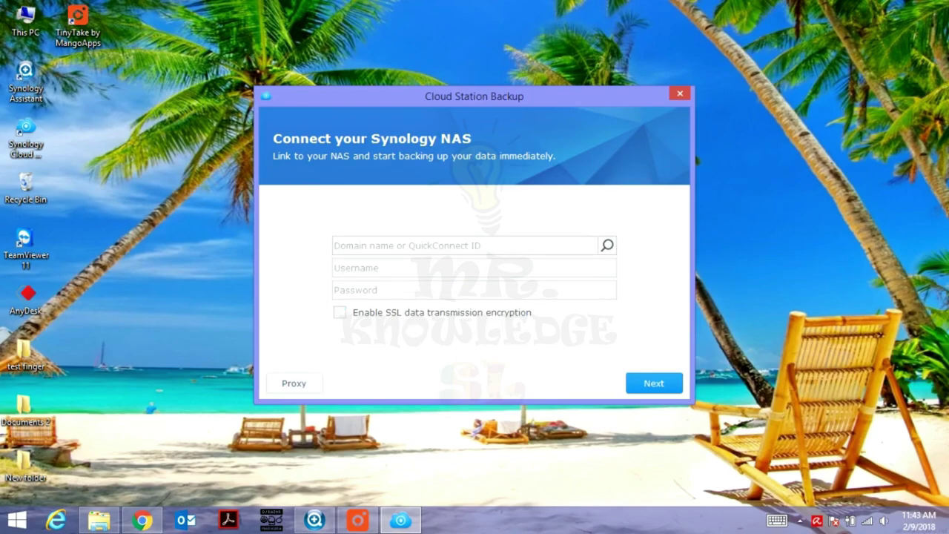
Step: Search for and pick the DiskStation at 192.168.0.38, then connect with the administrator username and password
left_click_drag(591, 101, 599, 86)
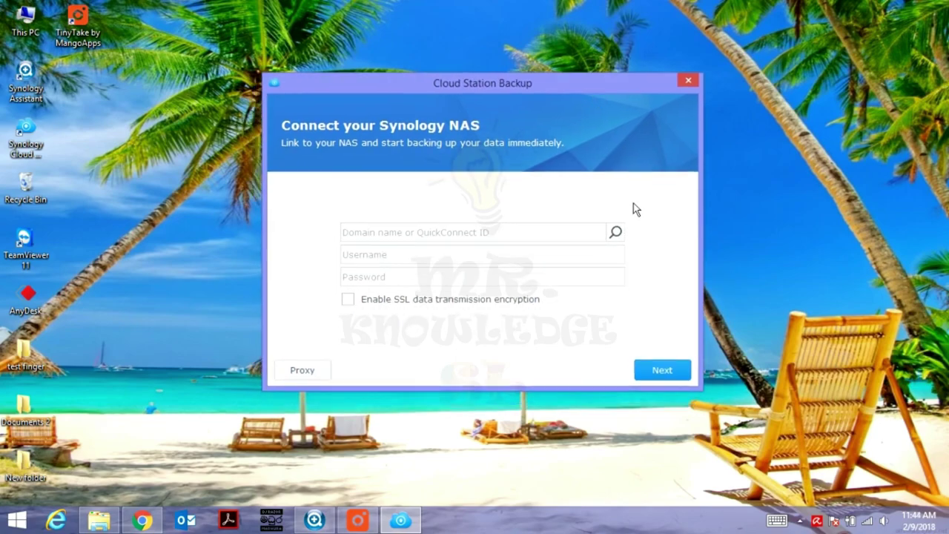
left_click(622, 236)
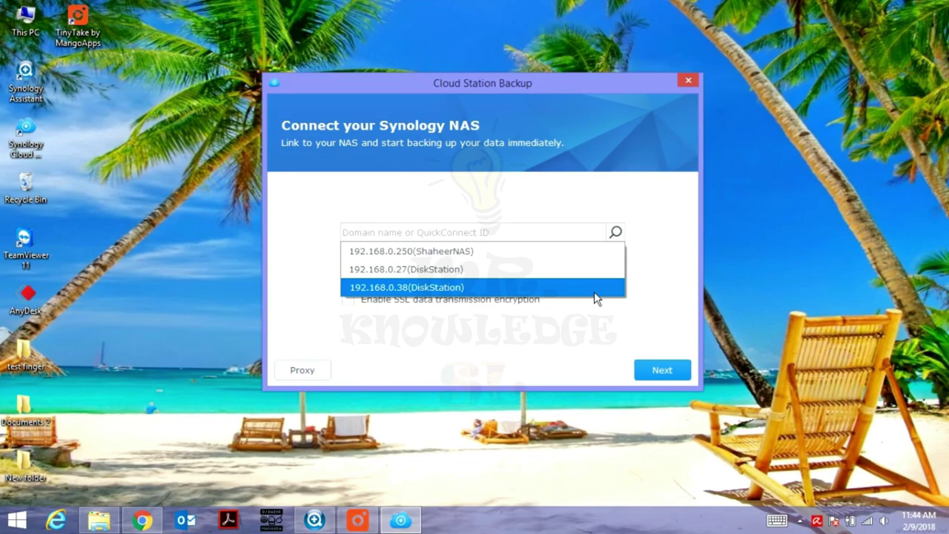
left_click(568, 293)
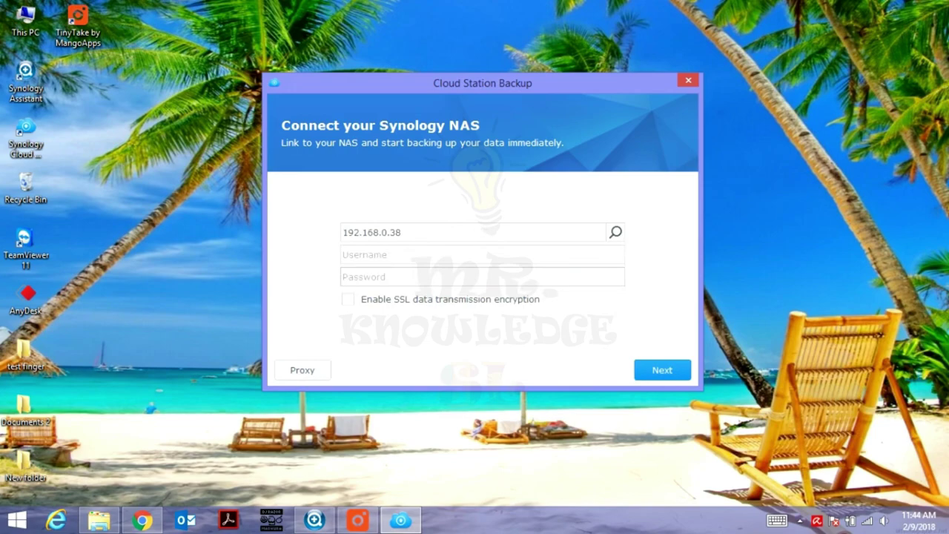
left_click(482, 255)
type("admin")
left_click(482, 277)
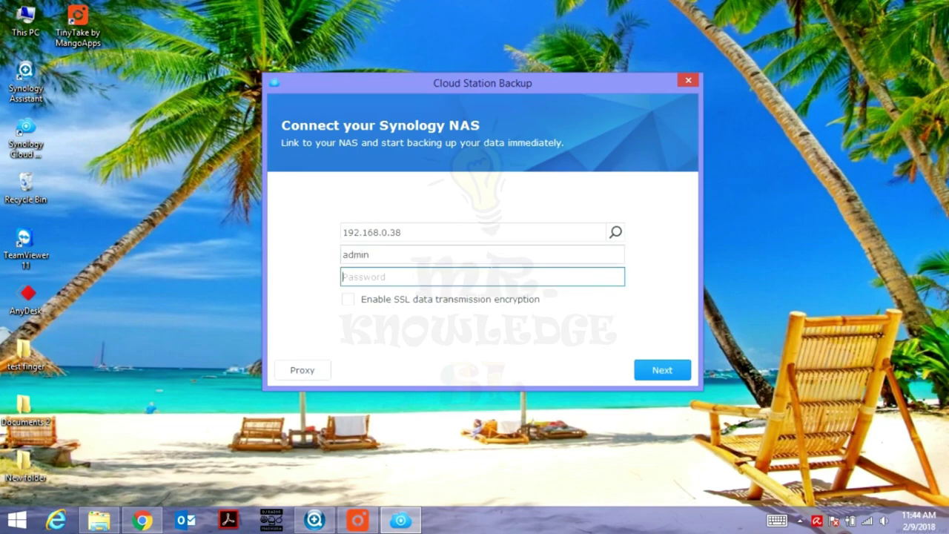
left_click(668, 373)
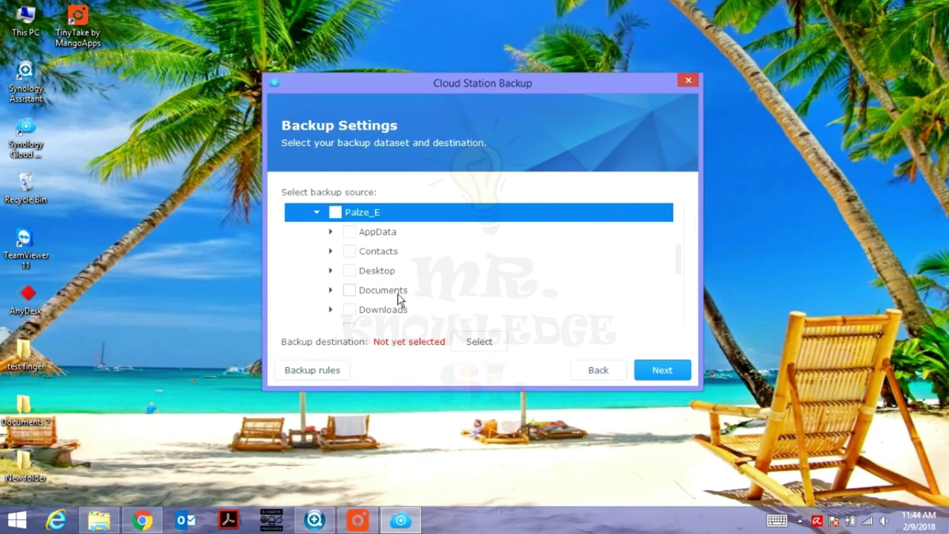
Step: Select Desktop, Documents and D:\ as backup sources, excluding Desktop's Documents 2 subfolder
left_click(349, 271)
left_click(350, 290)
scroll(423, 318, "down", 2)
scroll(402, 304, "down", 3)
scroll(404, 299, "up", 2)
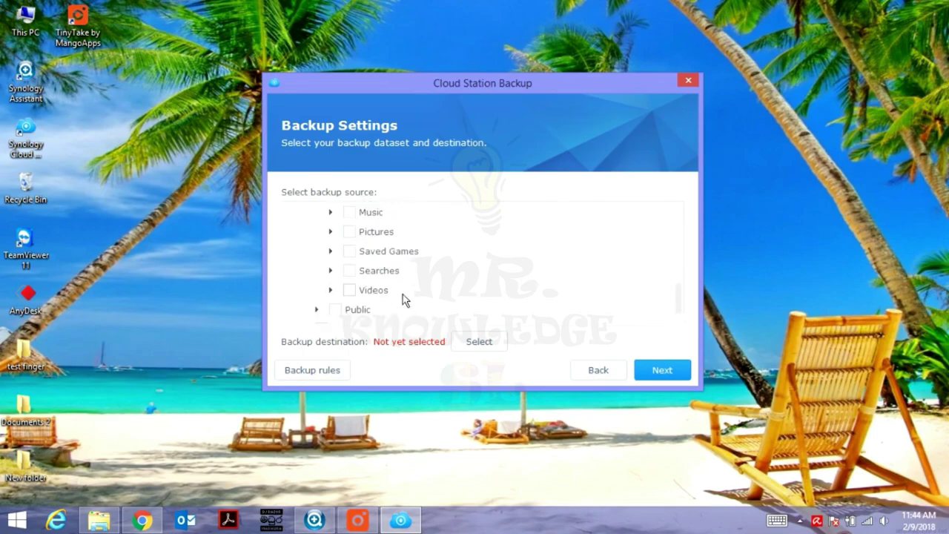
scroll(404, 304, "up", 3)
left_click(330, 220)
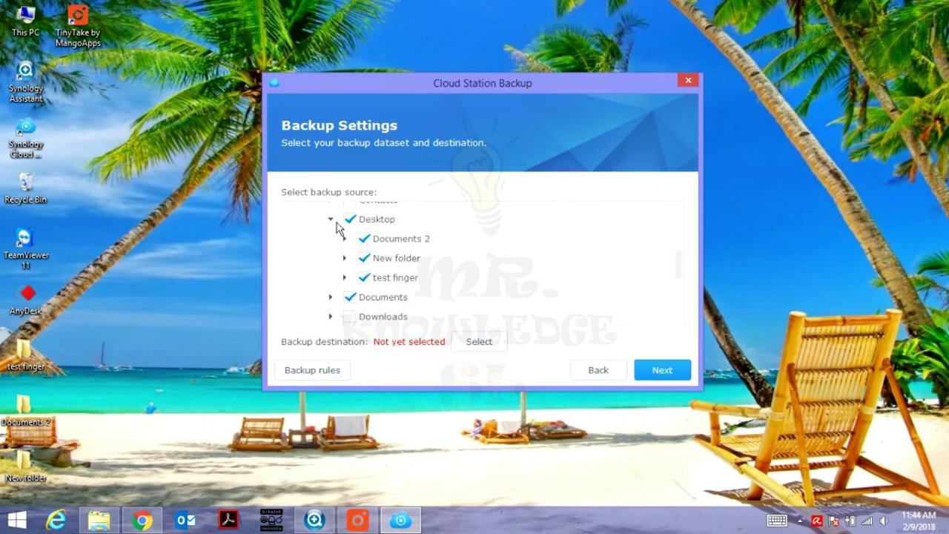
left_click(364, 238)
scroll(388, 290, "down", 6)
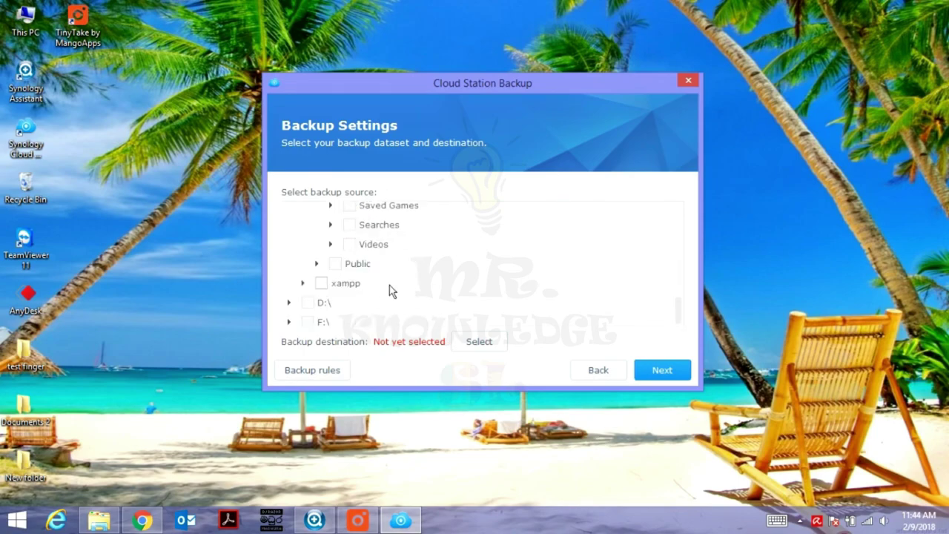
left_click(314, 296)
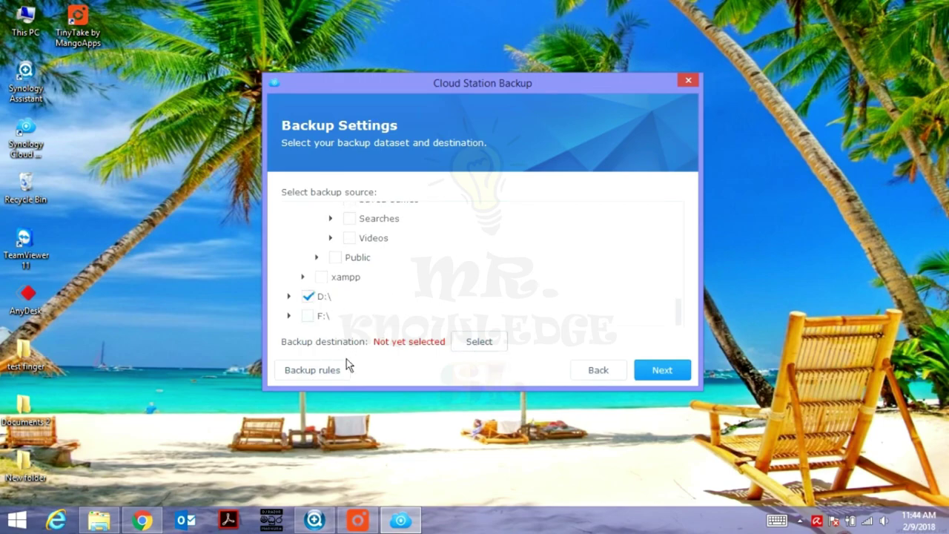
Step: Choose the Backup share as the destination and continue to the Summary page
left_click(502, 352)
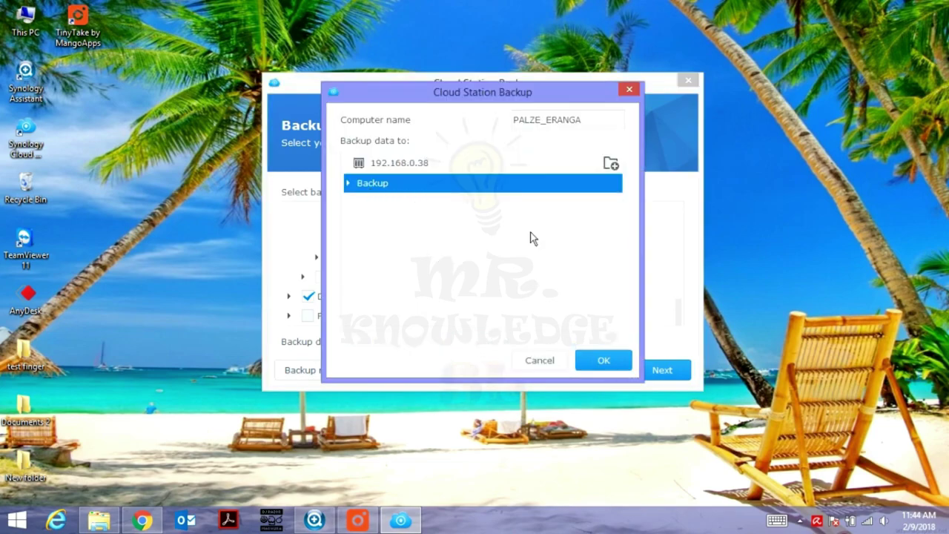
left_click(604, 360)
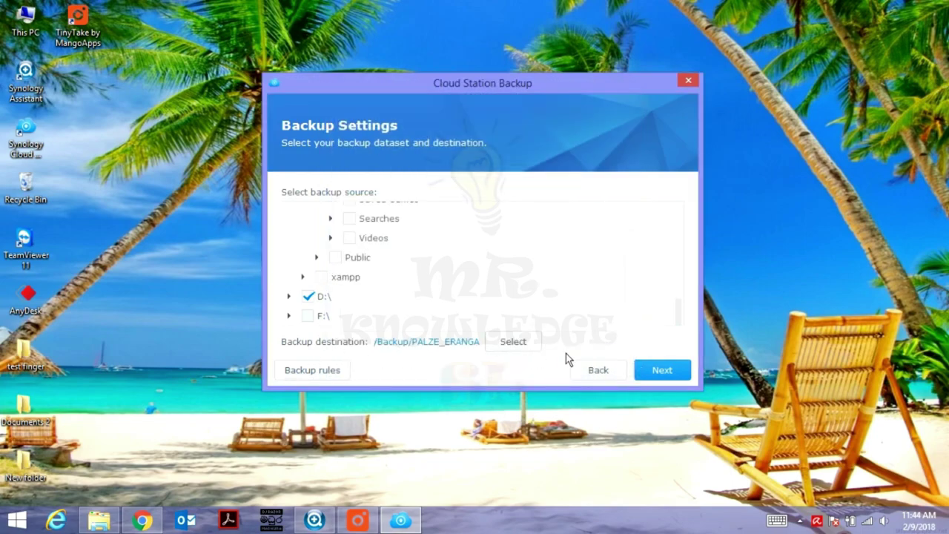
left_click(671, 374)
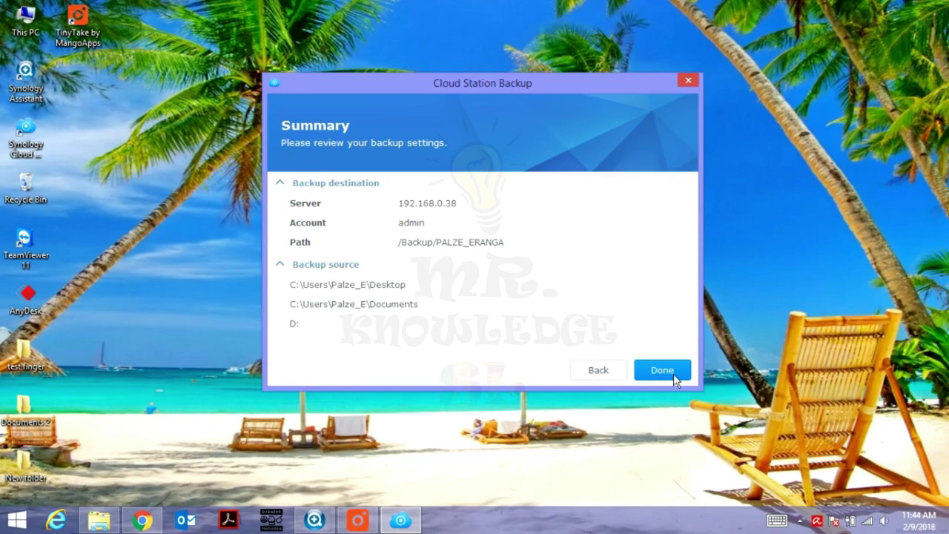
Step: Finish the setup with a read-only backup target and hide the progress window
left_click(675, 376)
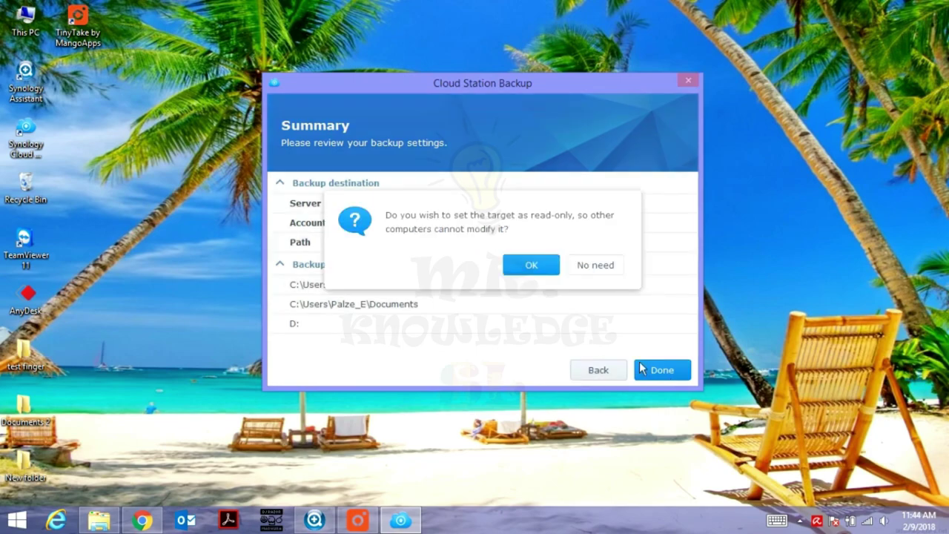
left_click(541, 269)
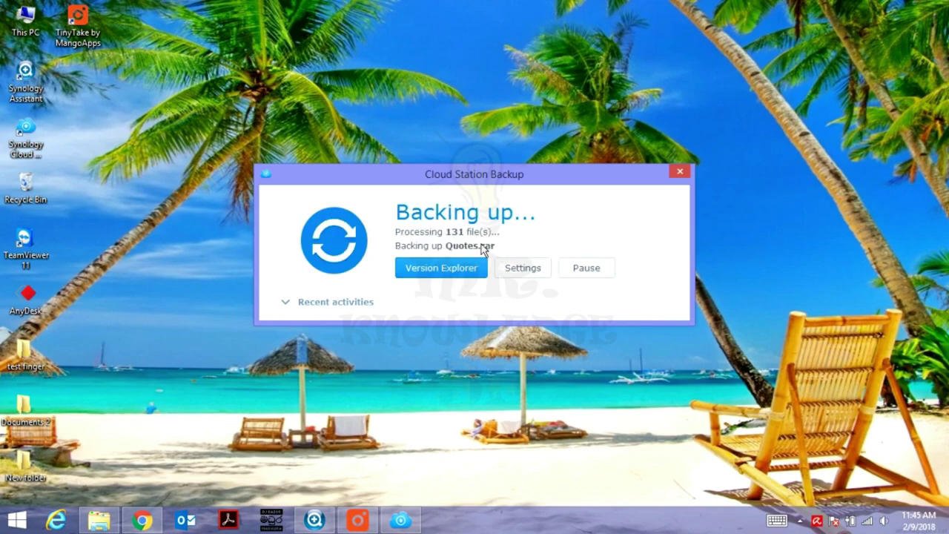
left_click(679, 172)
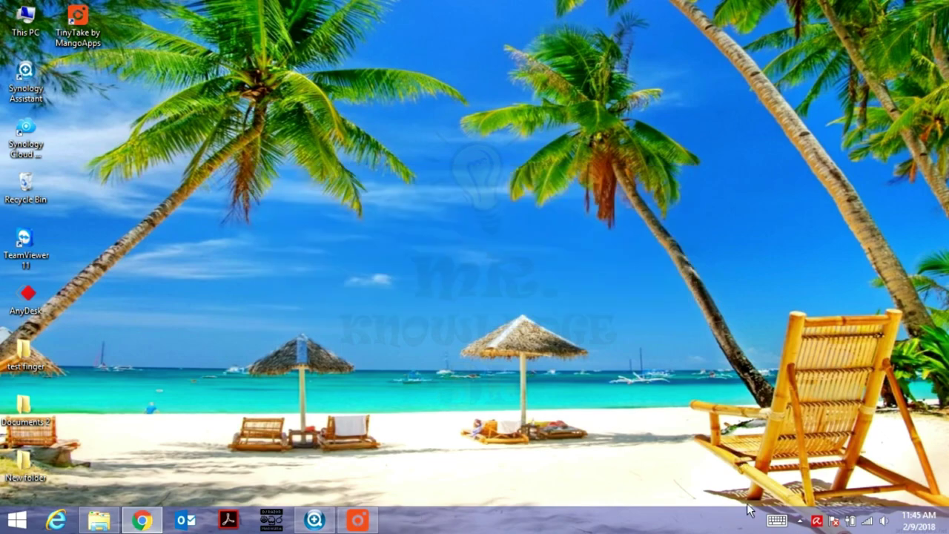
Step: Reopen the Cloud Station Backup status window from the system tray, then close it
left_click(800, 520)
left_click(821, 405)
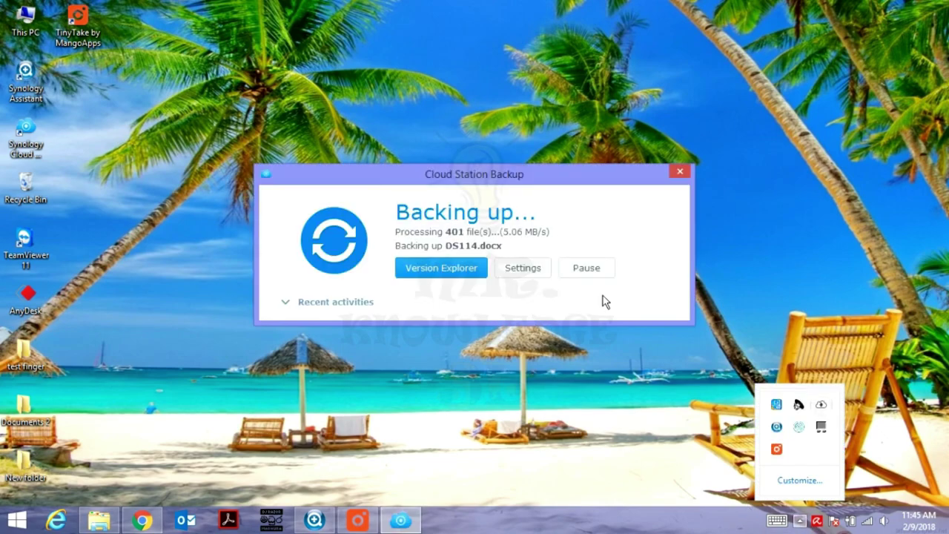
left_click(679, 172)
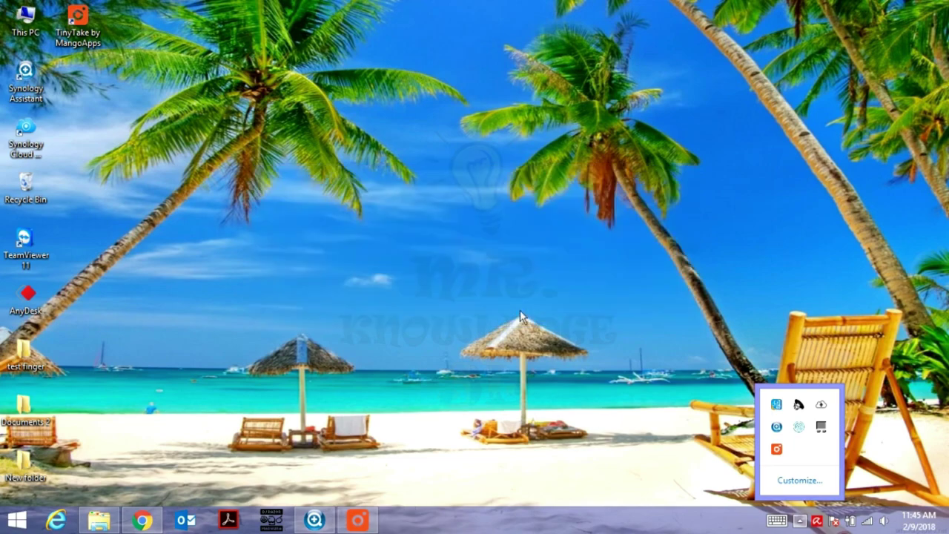
Step: Refresh the desktop and open \\192.168.0.38 in File Explorer through the Run box
left_click(471, 482)
right_click(143, 203)
left_click(304, 254)
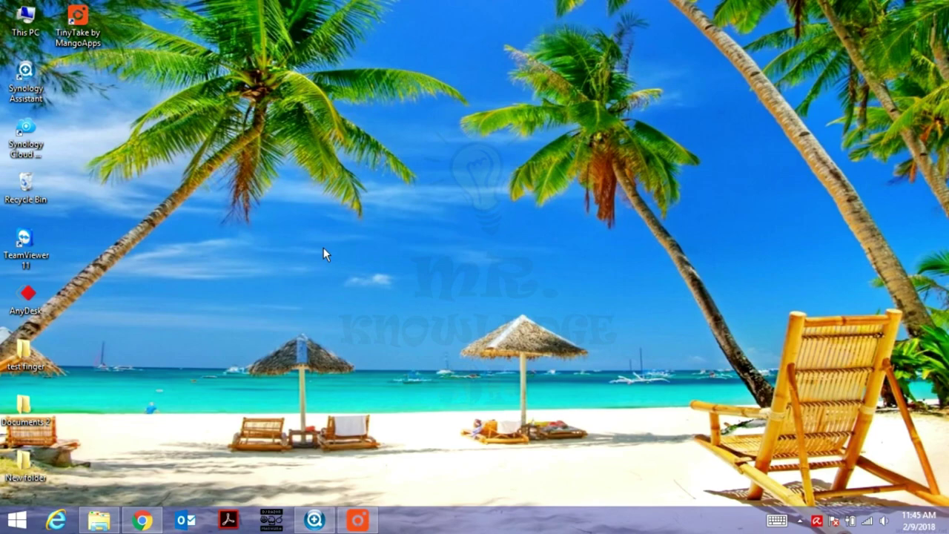
key("super+r")
left_click_drag(163, 377, 213, 332)
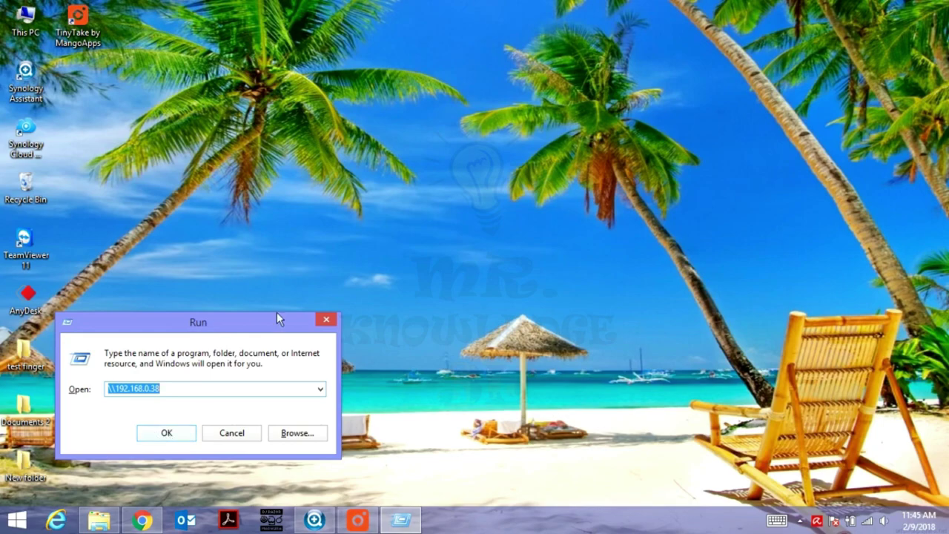
left_click(187, 437)
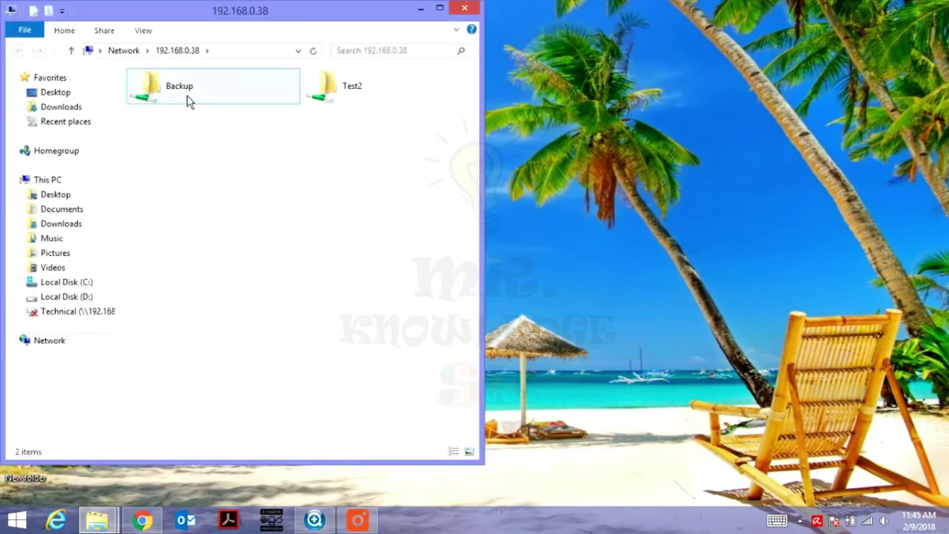
Step: Map the NAS Backup shared folder as network drive Y:
right_click(189, 101)
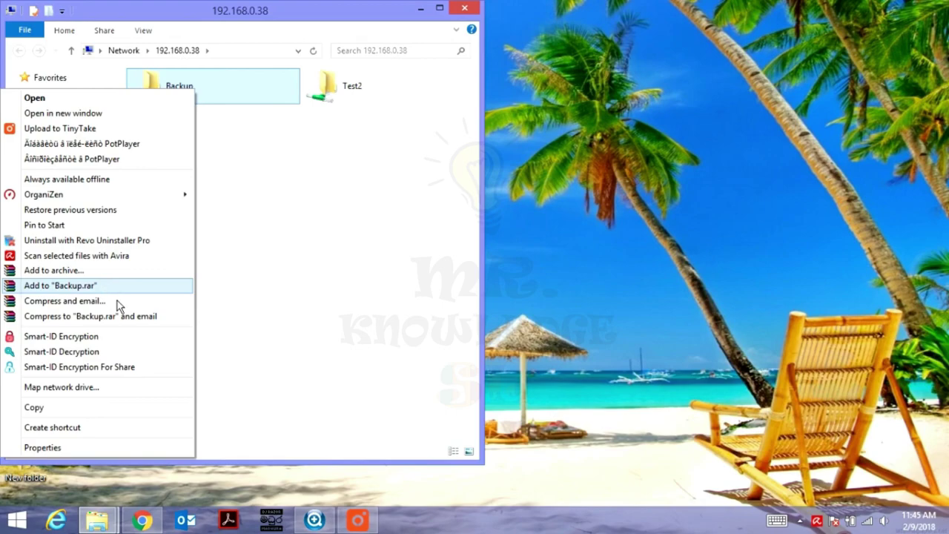
left_click(92, 386)
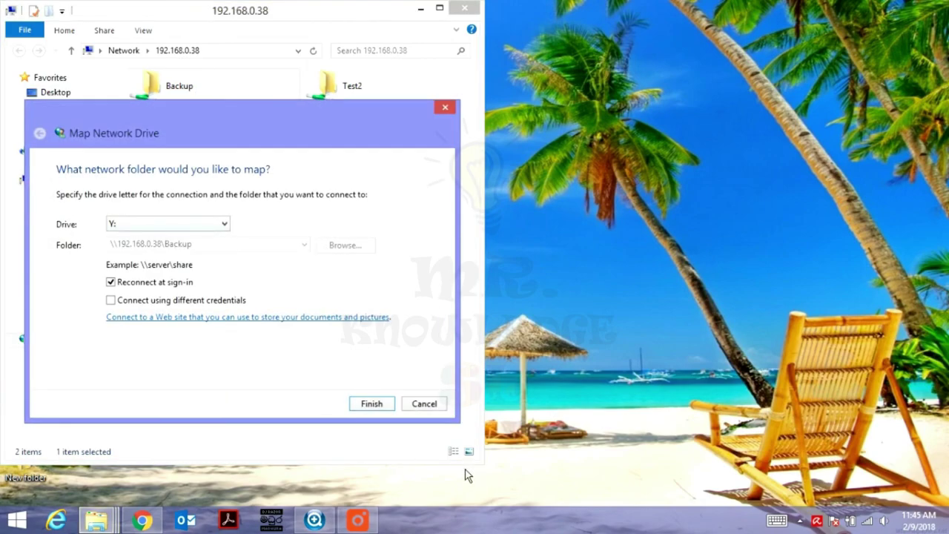
left_click(391, 407)
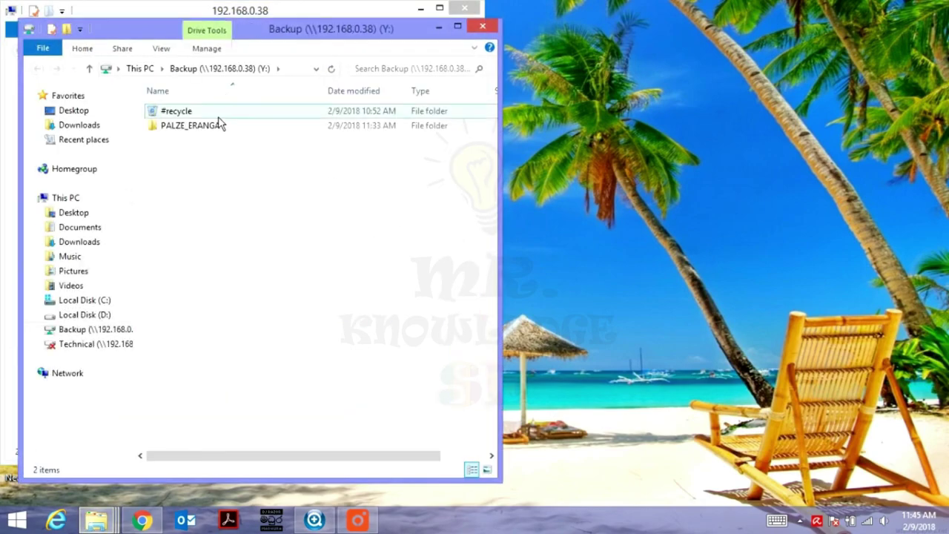
Step: Check the Backup (Y:) drive under This PC, then close both Explorer windows
left_click(65, 197)
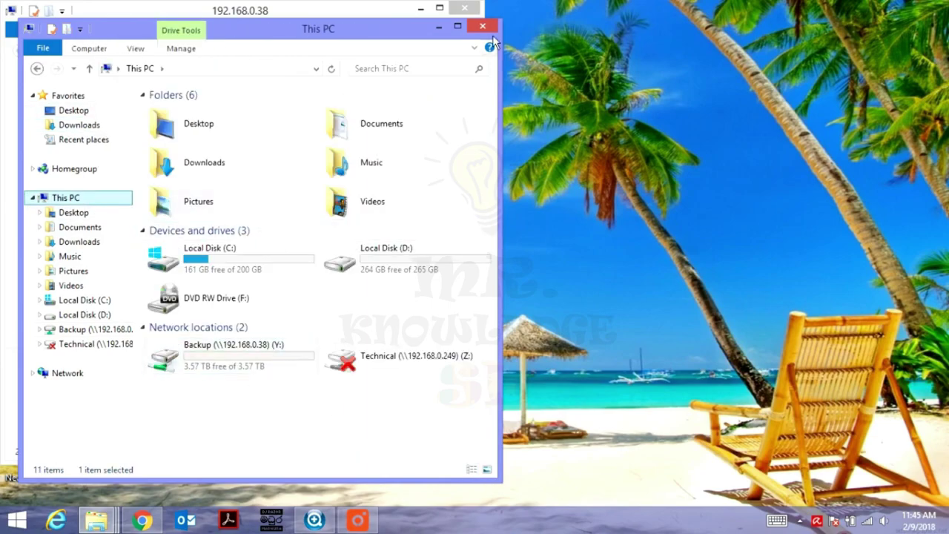
double_click(271, 356)
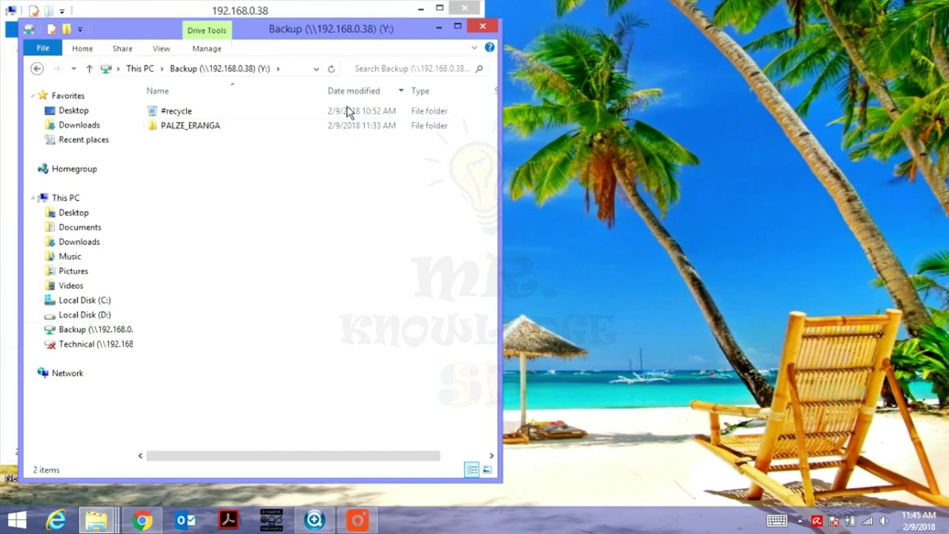
left_click(483, 26)
left_click(464, 7)
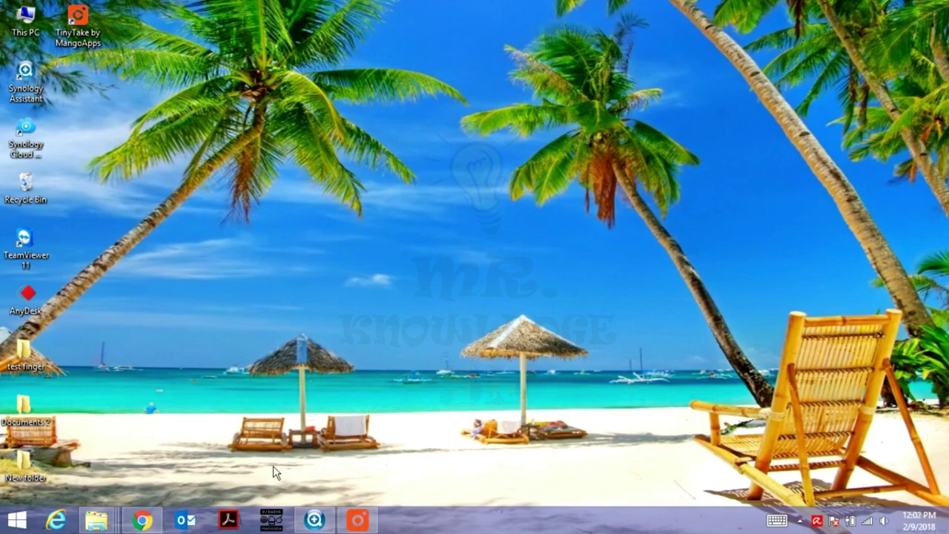
Step: Open the Backup (Y:) drive and permanently delete the Passwords text file
double_click(31, 45)
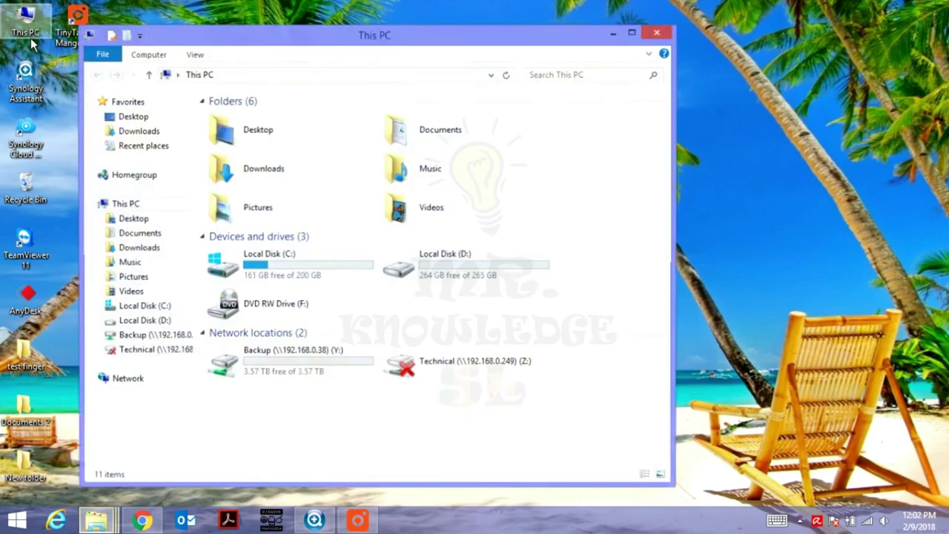
double_click(322, 377)
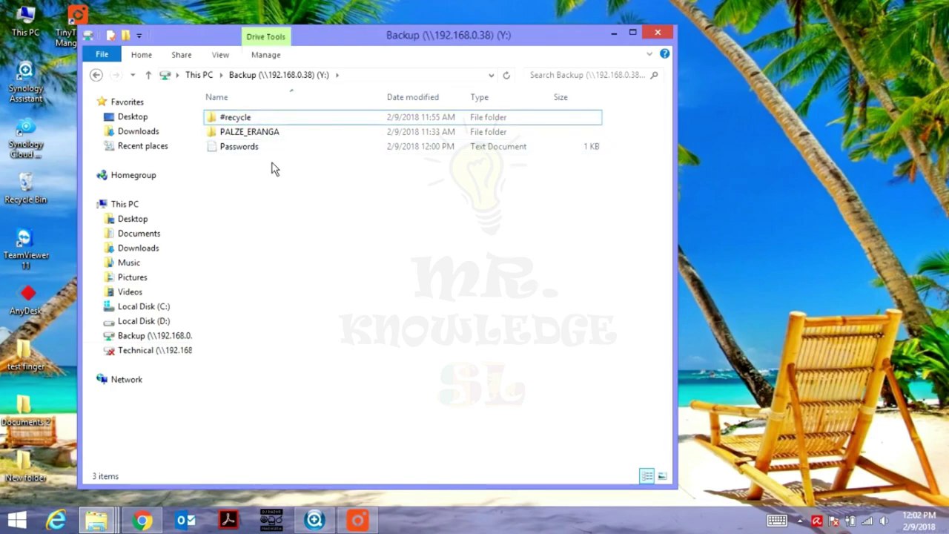
left_click(246, 124)
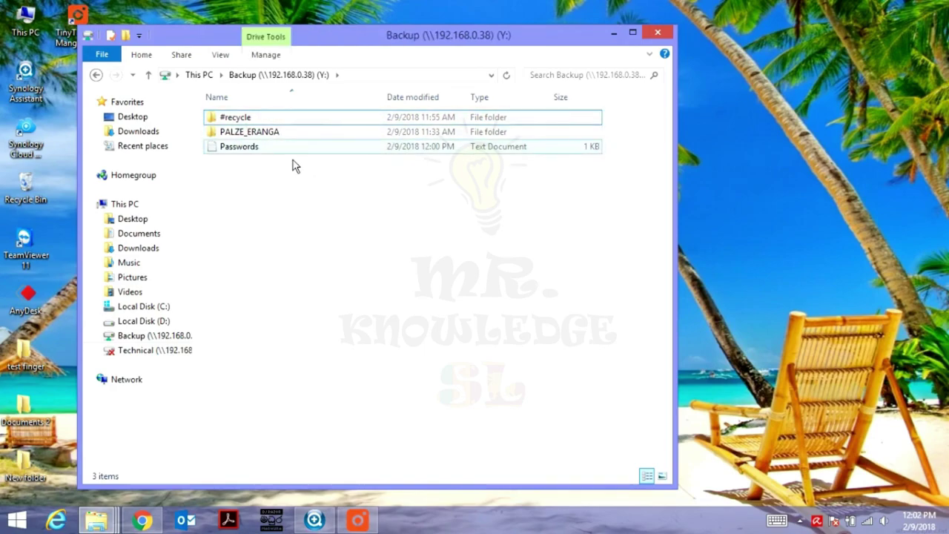
left_click(263, 153)
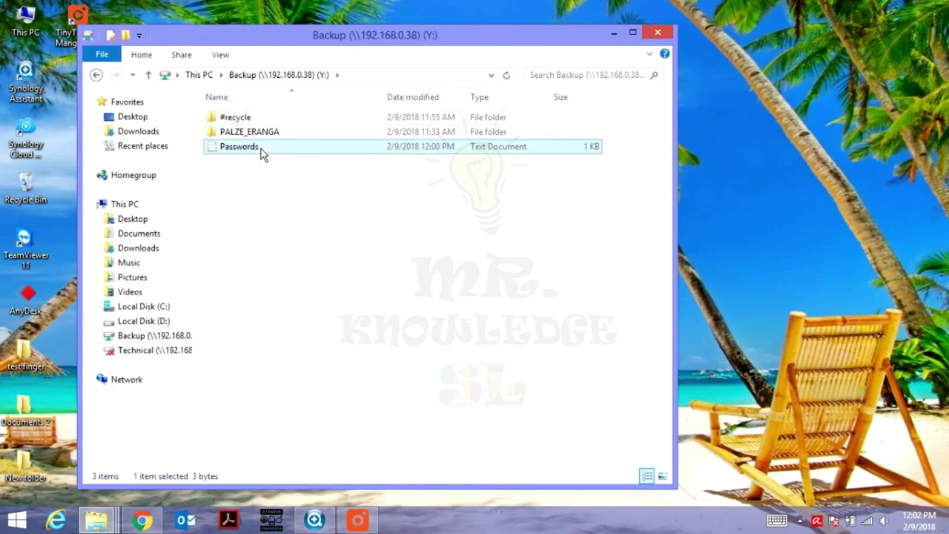
right_click(262, 153)
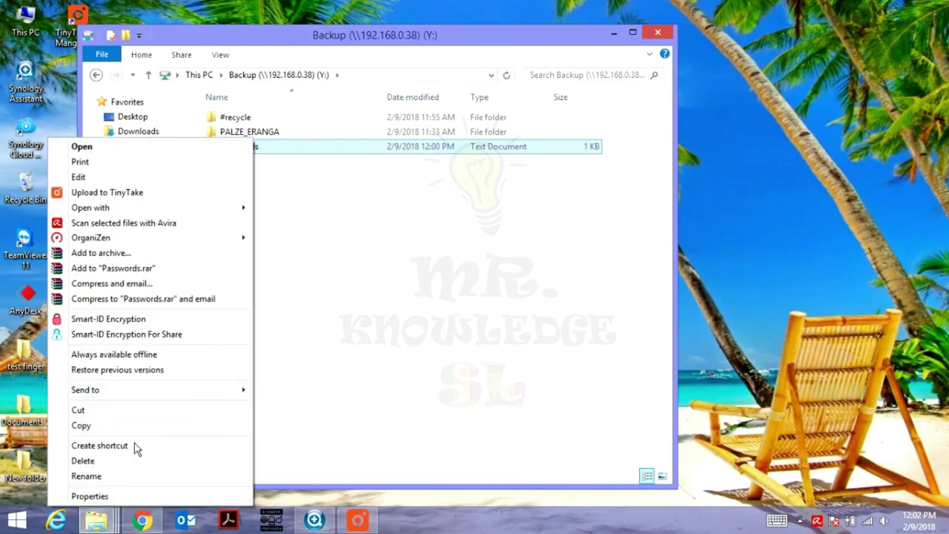
left_click(123, 462)
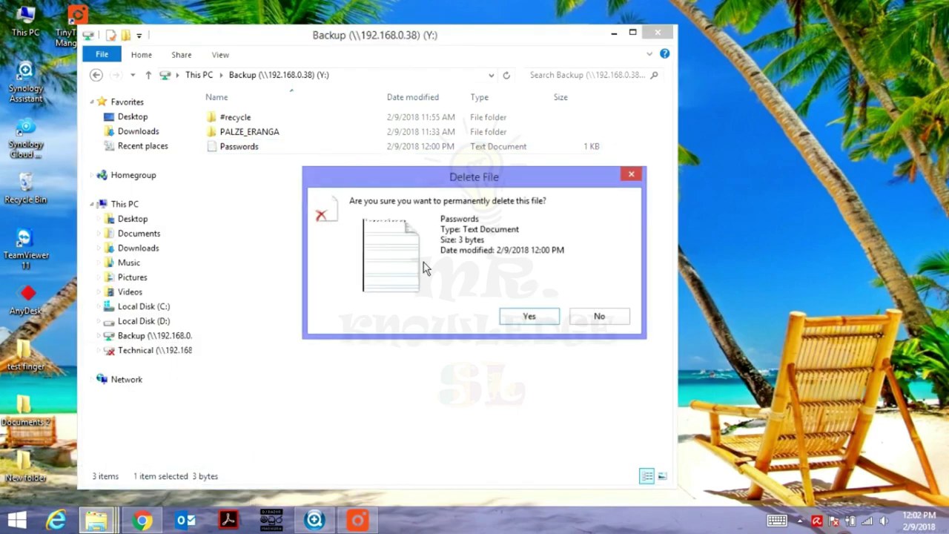
left_click(530, 317)
Step: Check the #recycle folder, return to the Y: drive root, and close the window
double_click(260, 123)
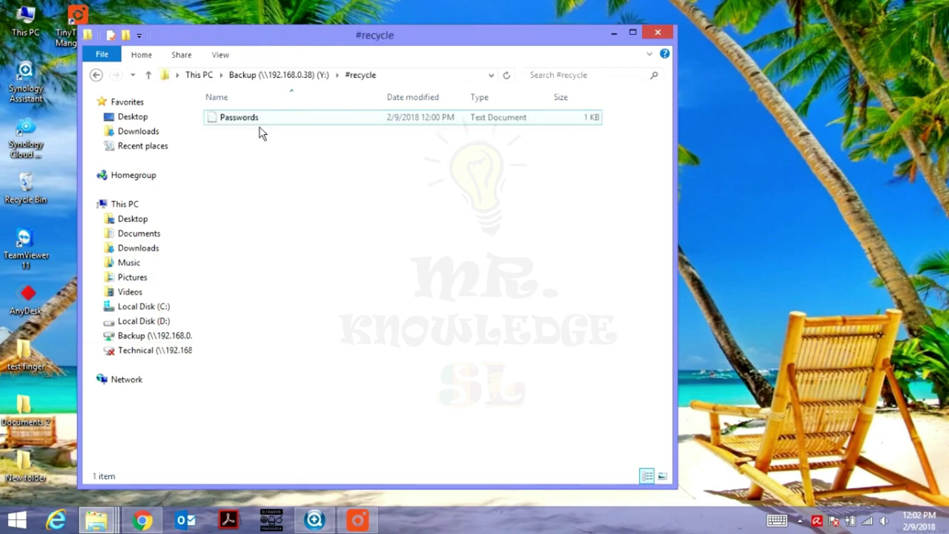
left_click(151, 77)
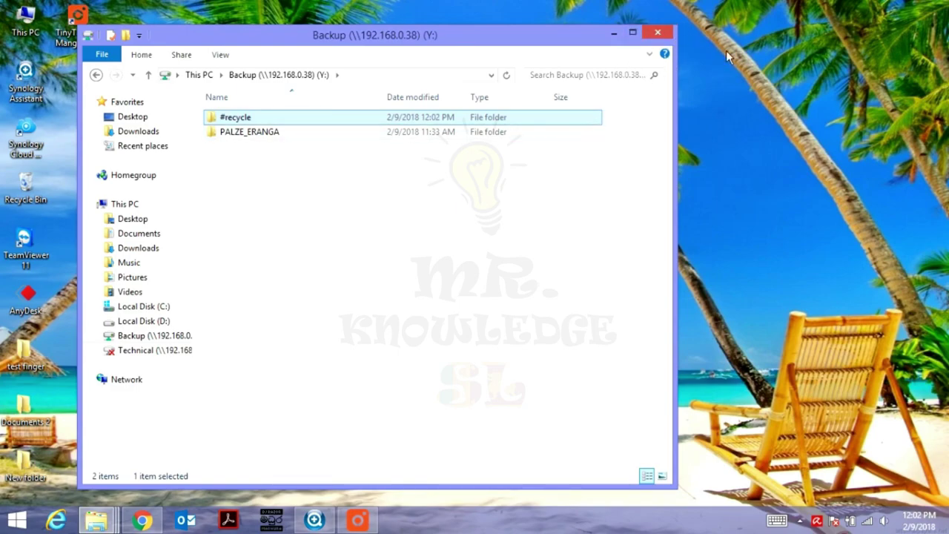
left_click(657, 33)
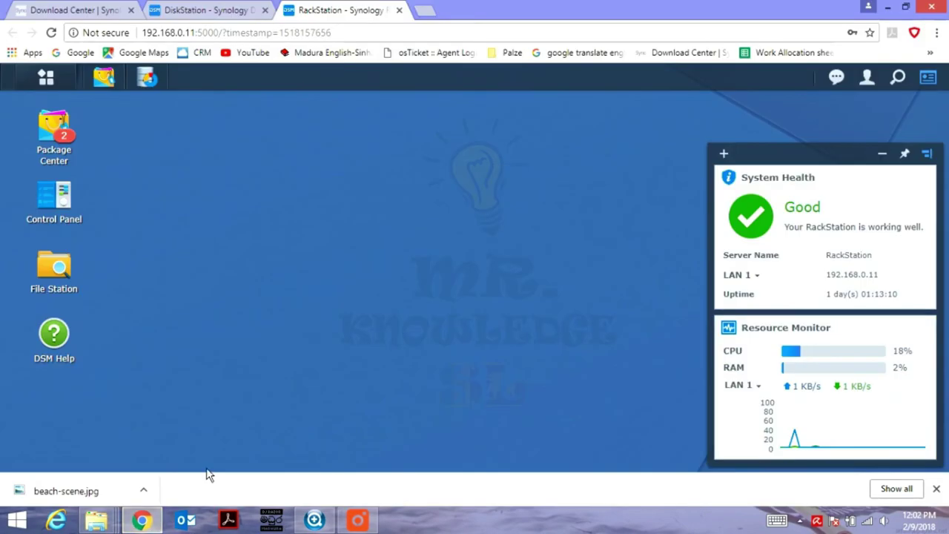
Step: In Storage Manager, inspect the RAID 6 disk group and Volume 1 details, then open Package Center
left_click(143, 520)
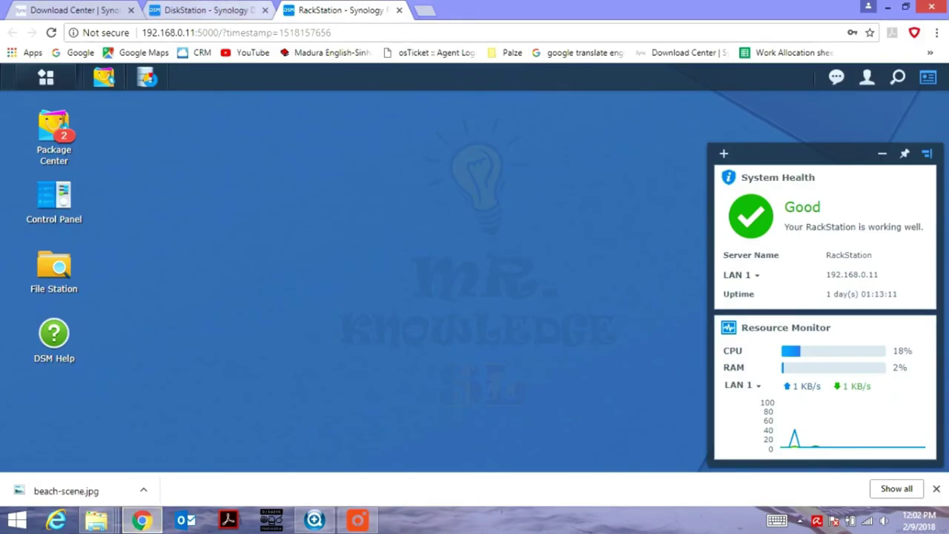
left_click(146, 77)
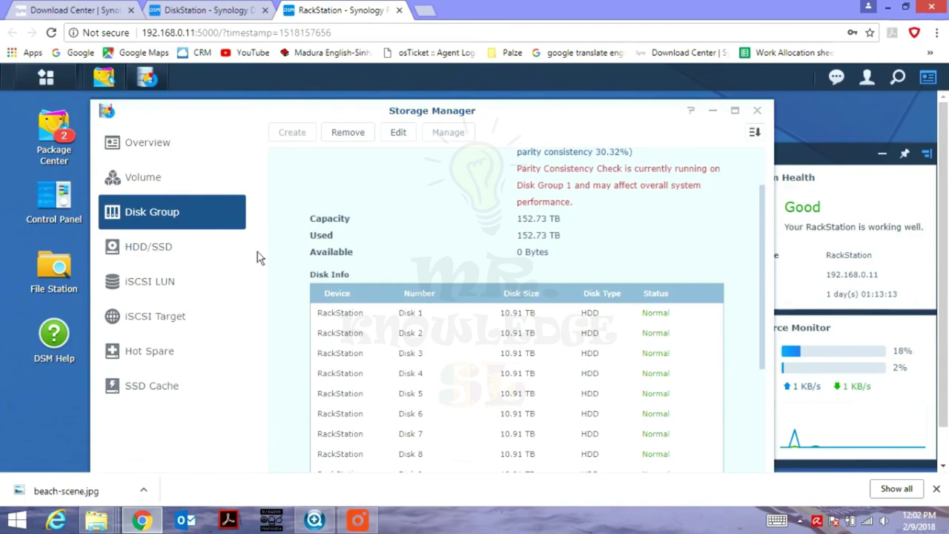
scroll(314, 248, "up", 2)
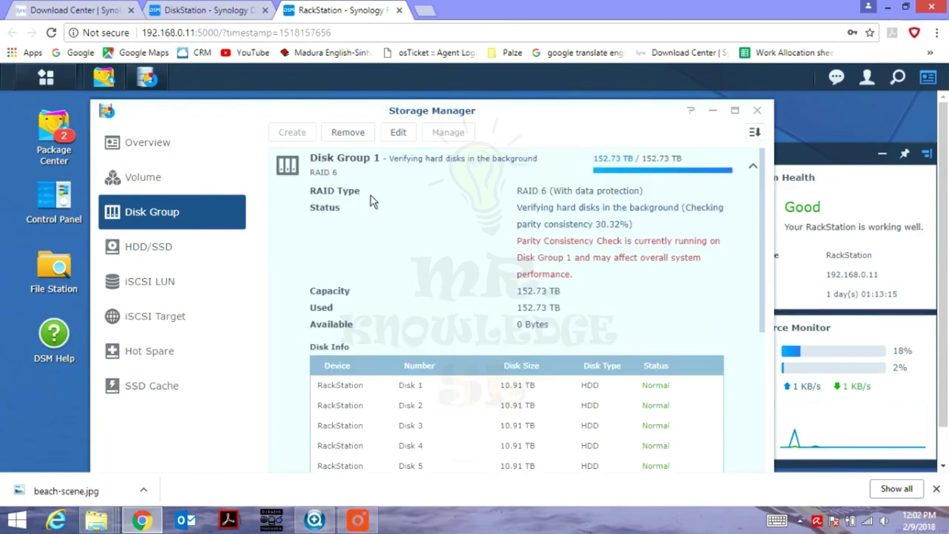
left_click(164, 182)
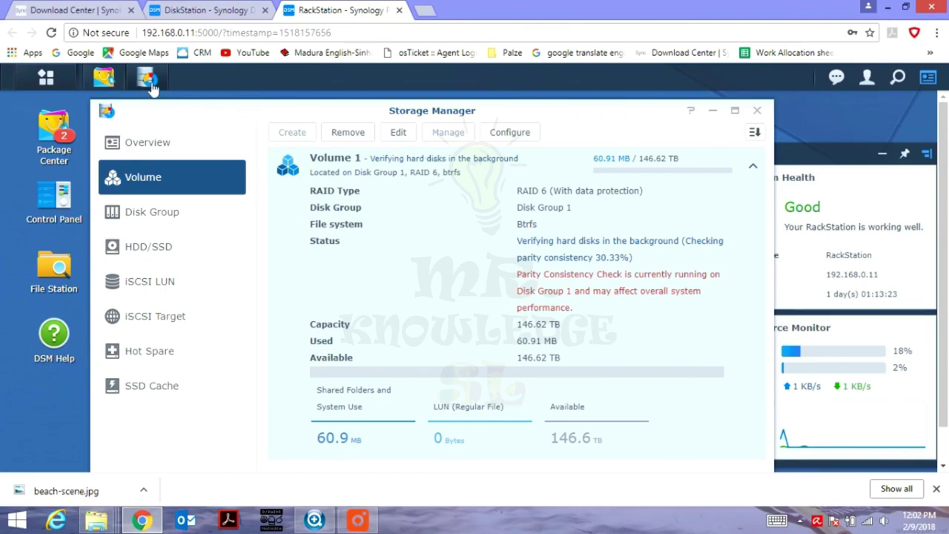
left_click(104, 77)
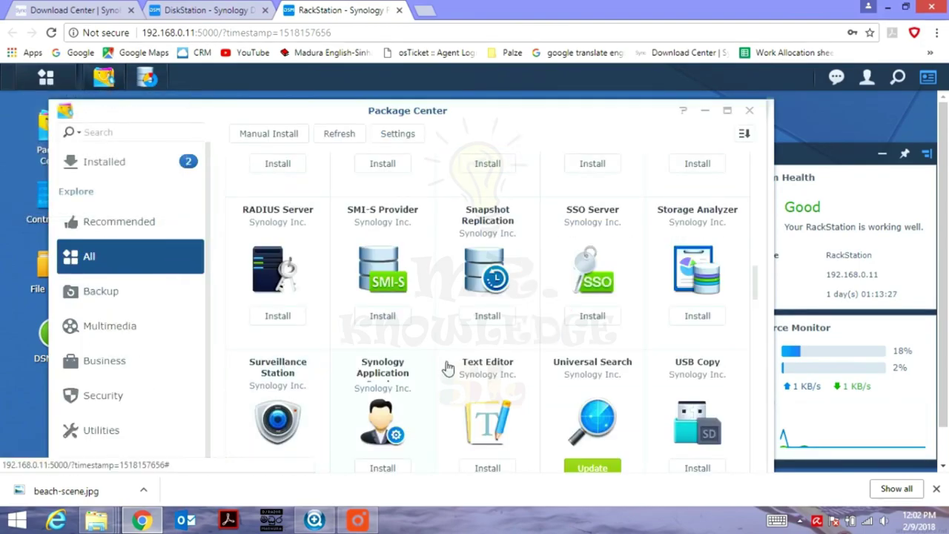
Step: Browse Package Center's All packages grid, then list the Security category packages
scroll(443, 362, "down", 1)
scroll(442, 358, "down", 2)
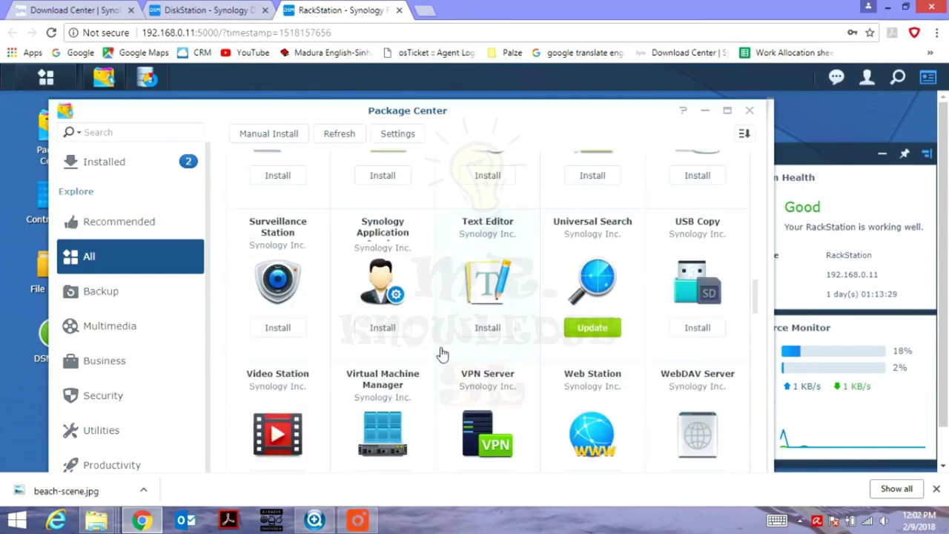
scroll(437, 400, "up", 4)
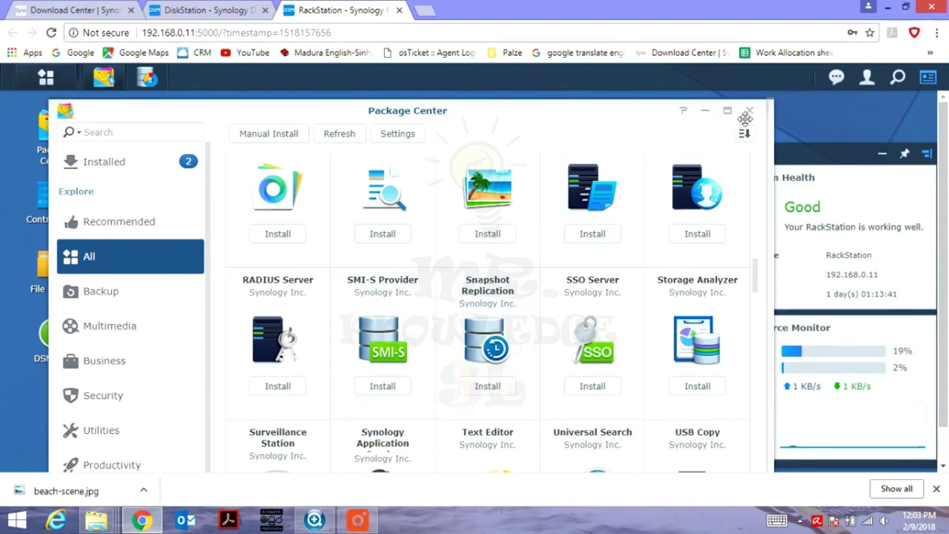
left_click(705, 111)
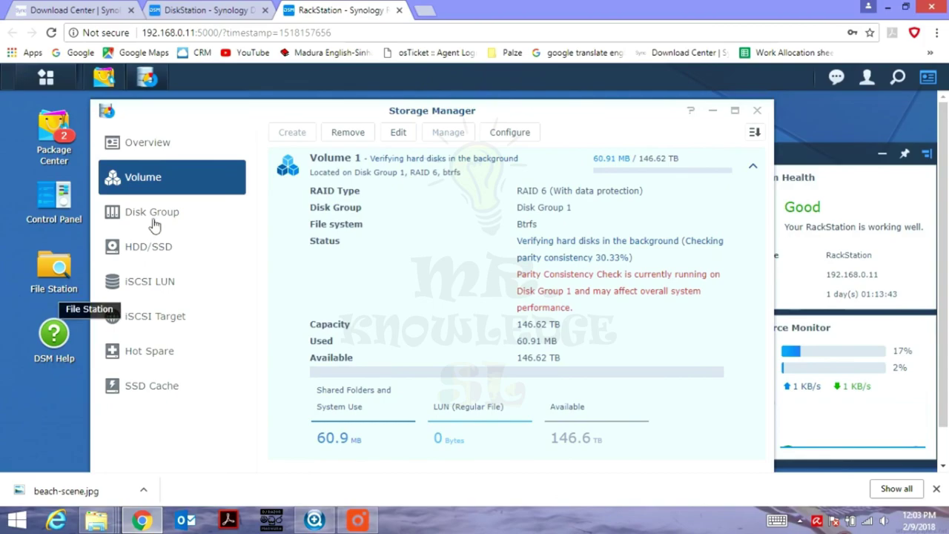
mouse_move(151, 87)
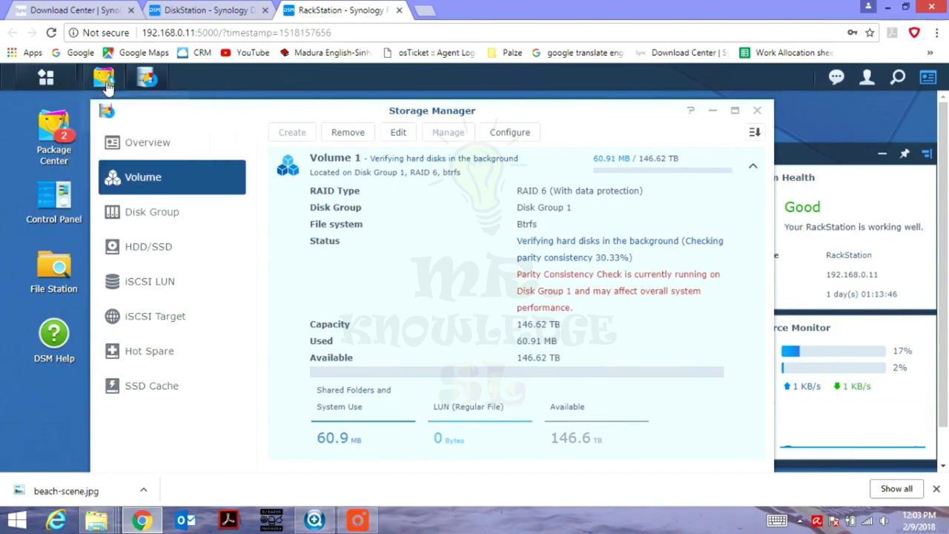
left_click(104, 77)
scroll(131, 432, "down", 1)
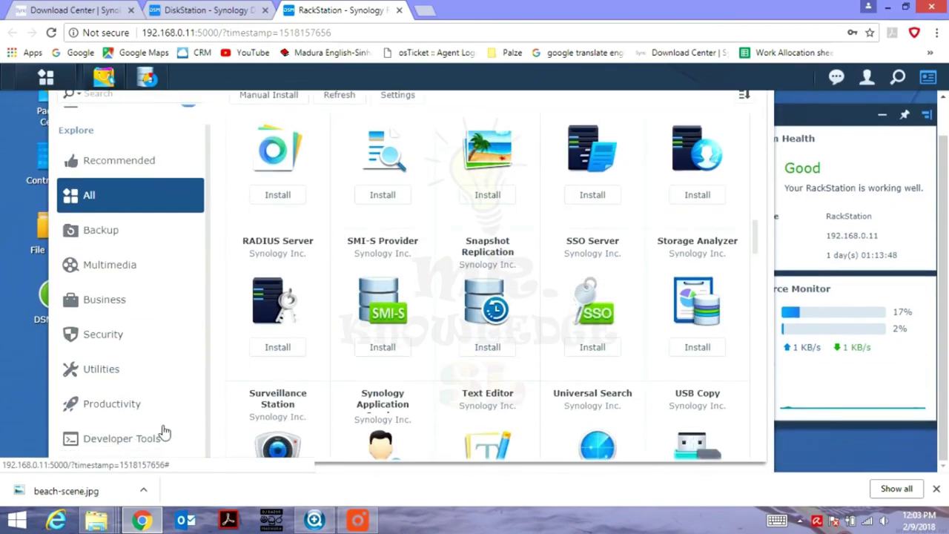
left_click(116, 345)
scroll(358, 322, "up", 1)
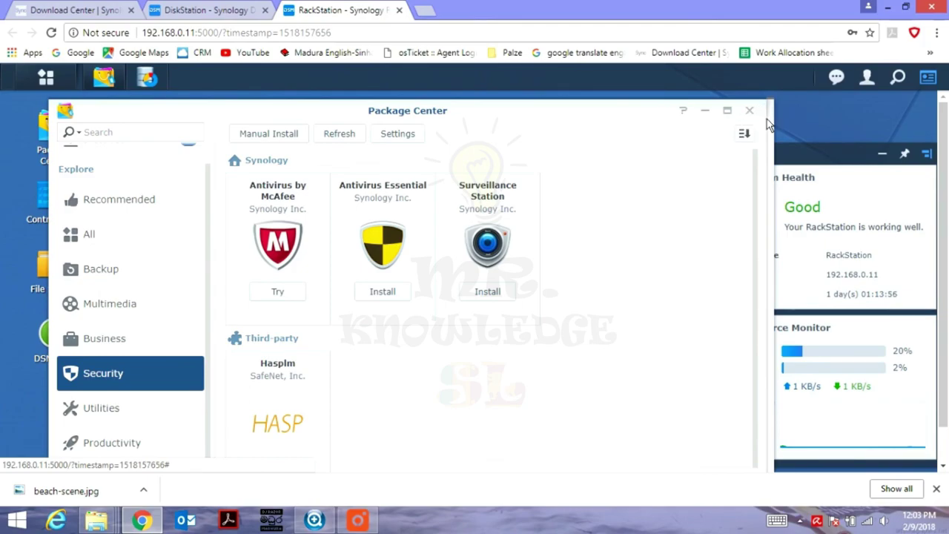
Step: Minimize Package Center, Storage Manager and Chrome to reveal the Windows desktop
left_click(705, 110)
left_click(720, 114)
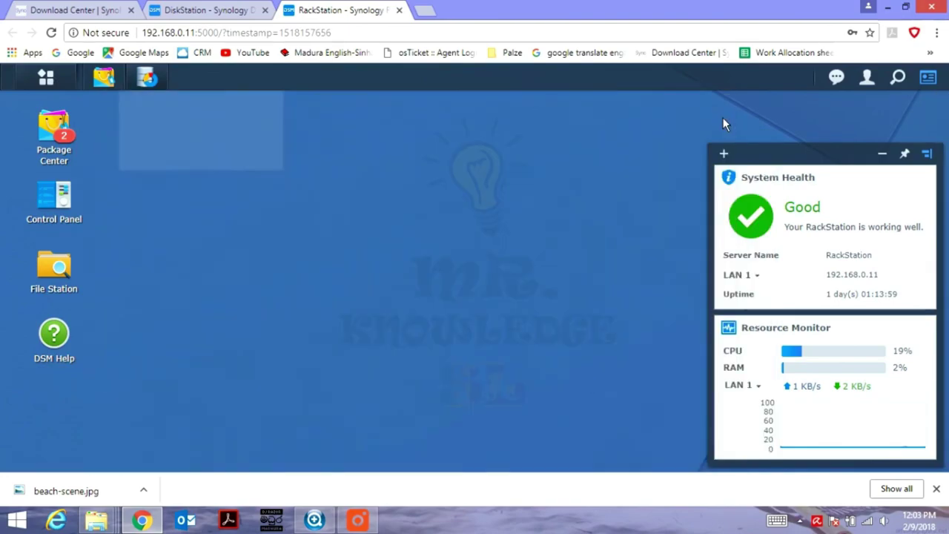
left_click(888, 9)
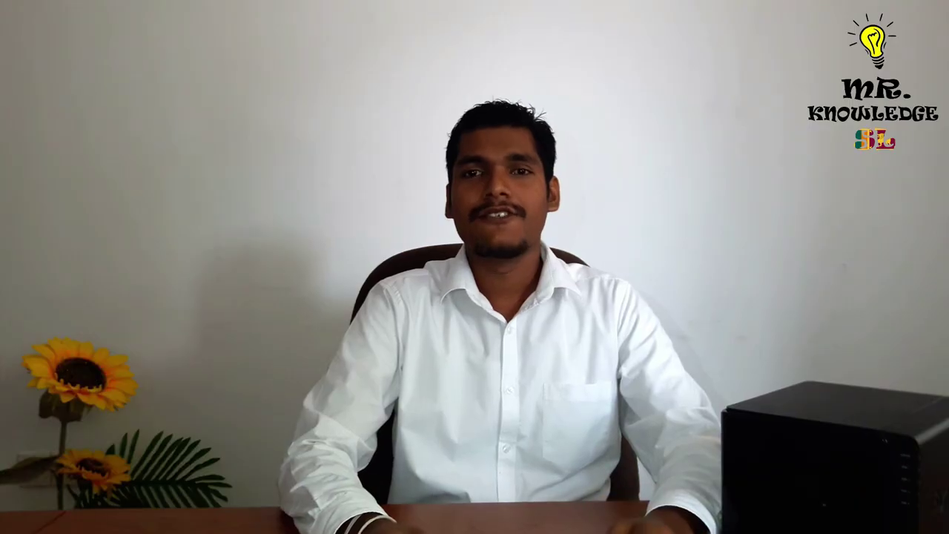